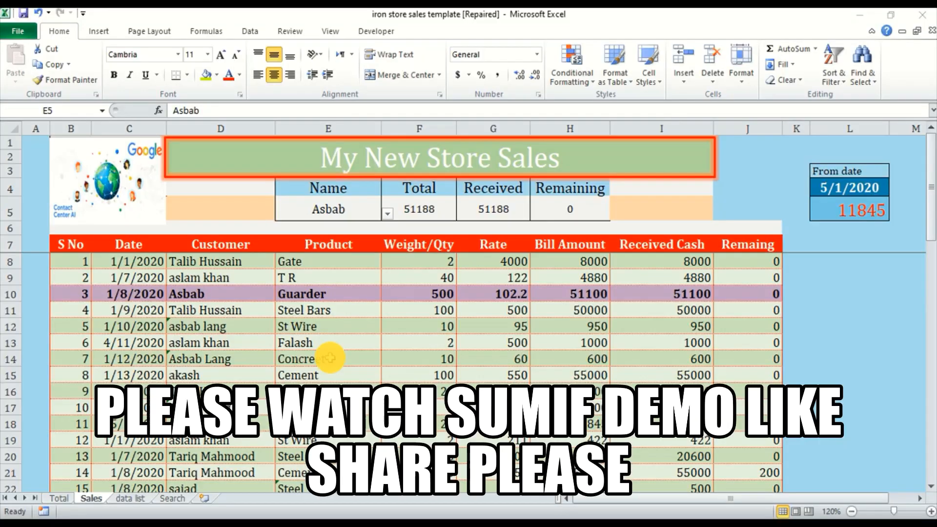
# Step: Choose the fourth listed customer in Name cell E5 and check the Total, Received and Remaining amounts in F5:H5
pyautogui.click(378, 215)
pyautogui.click(386, 213)
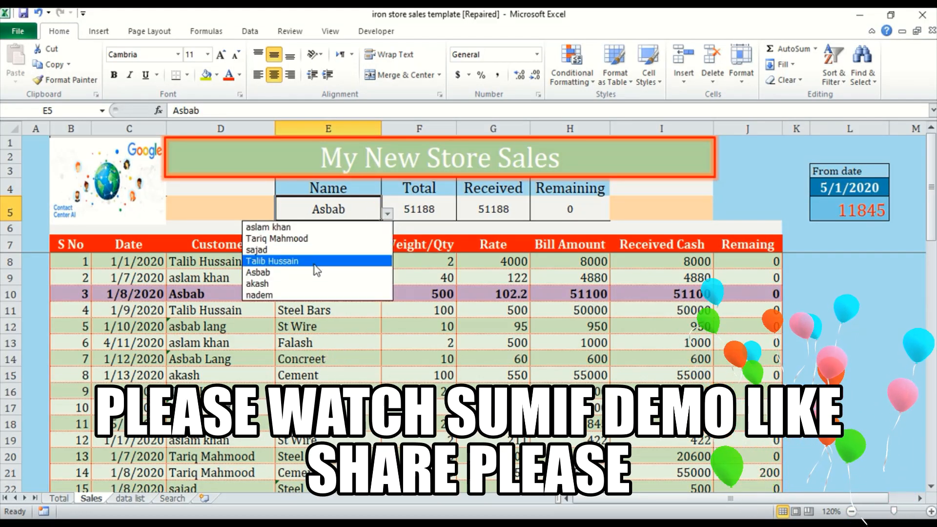
pyautogui.click(314, 263)
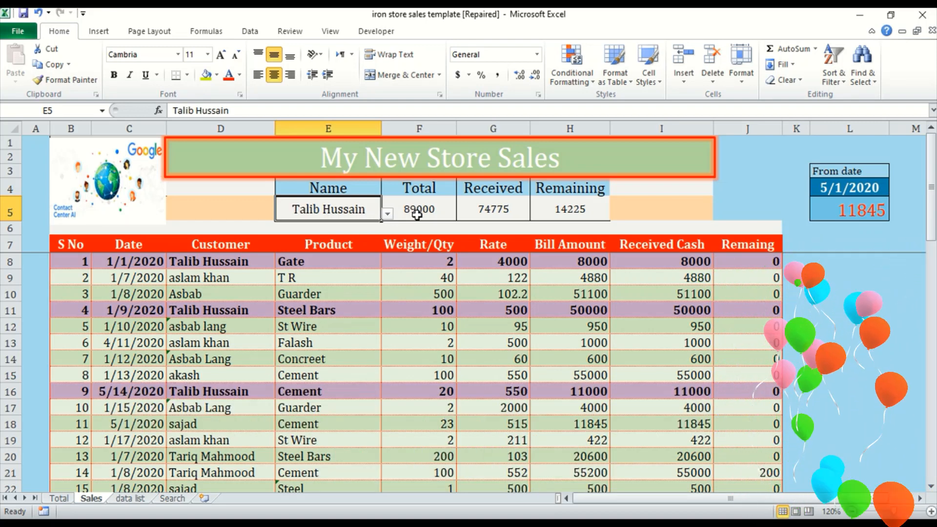
pyautogui.moveTo(417, 209); pyautogui.dragTo(556, 210)
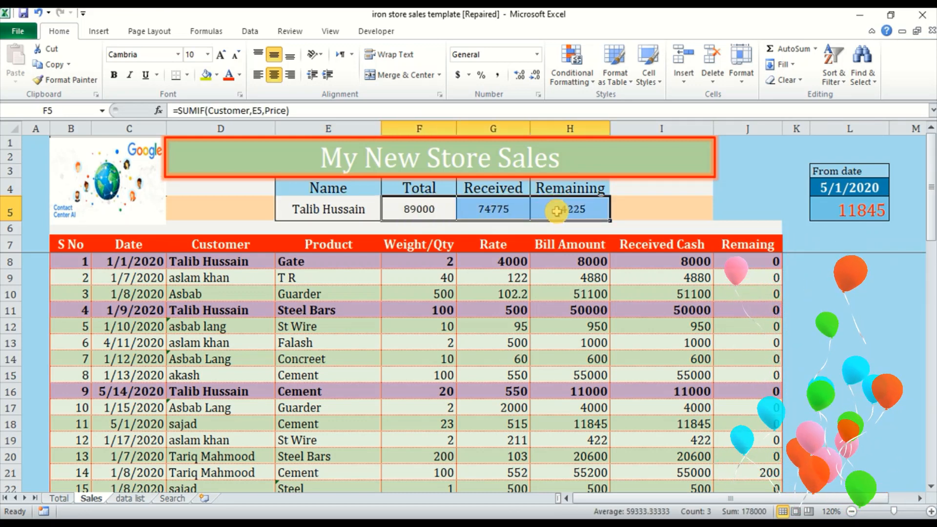
# Step: Switch the Name in E5 to the fifth listed customer, then inspect the matching entry in D10 and the summary amounts in F5:H5
pyautogui.click(367, 214)
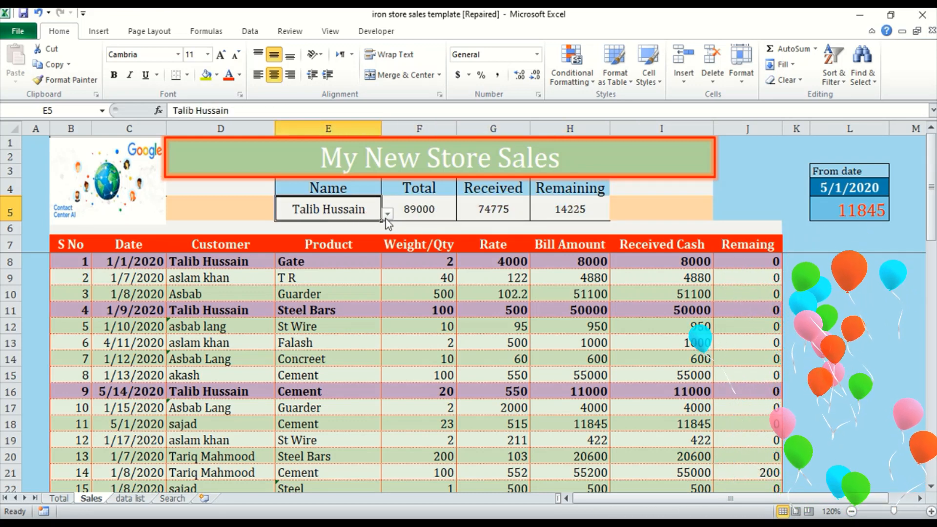
pyautogui.click(387, 213)
pyautogui.click(325, 273)
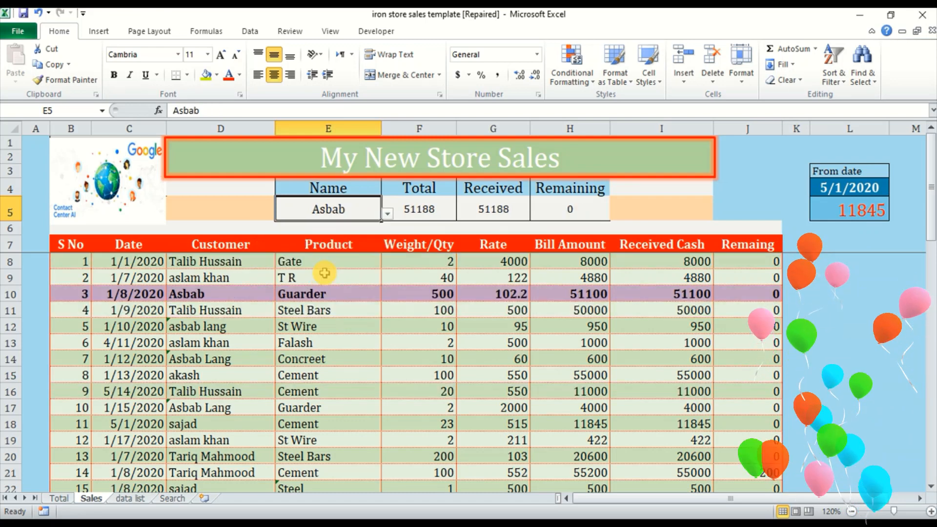
pyautogui.click(192, 297)
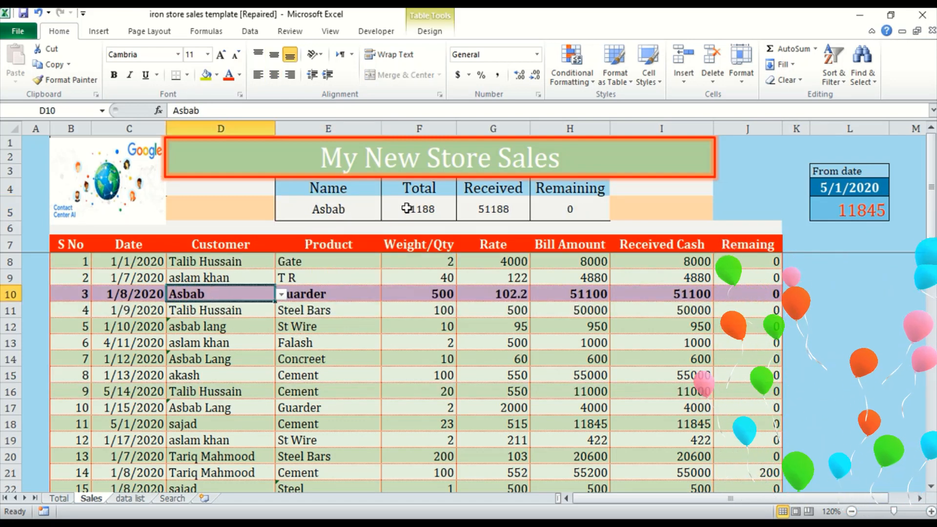
pyautogui.moveTo(441, 209); pyautogui.dragTo(554, 207)
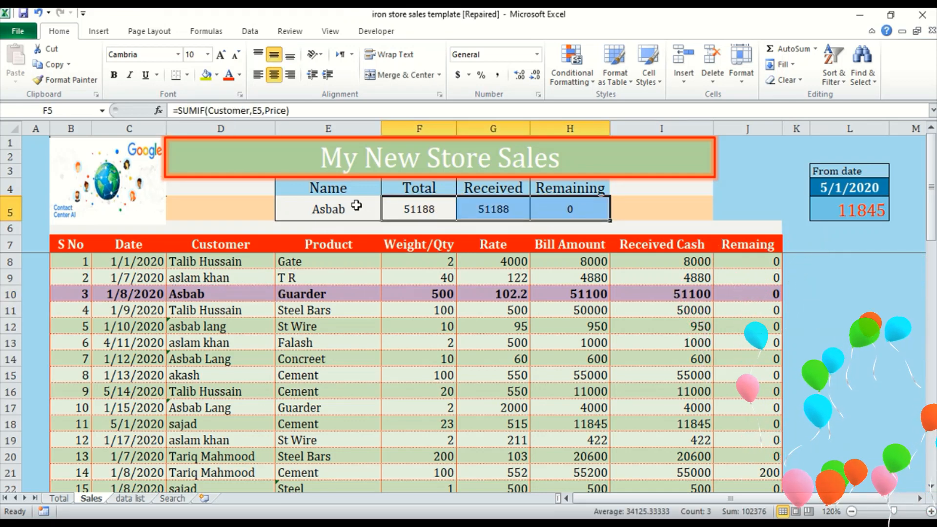
# Step: Choose the third listed customer in E5 and compare the summary amounts in F5:H5 with the highlighted rows throughout the sales table
pyautogui.click(375, 210)
pyautogui.click(387, 214)
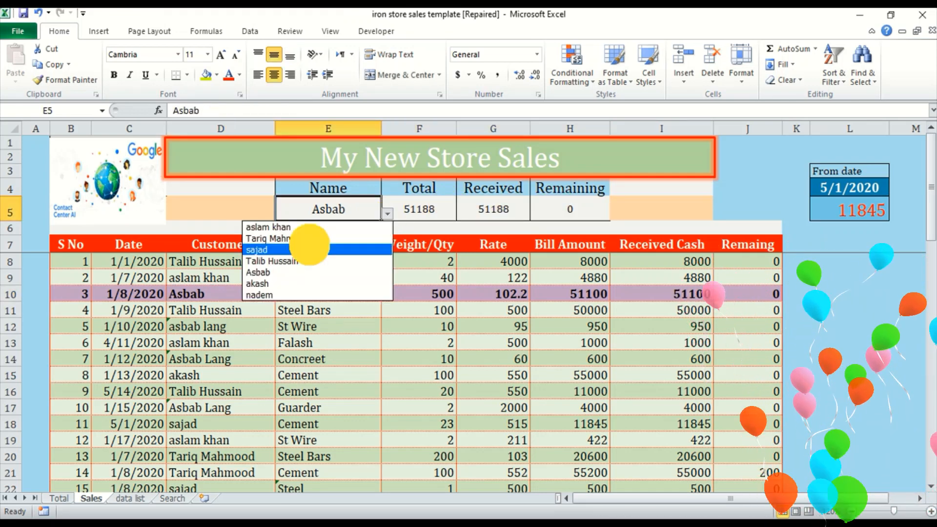
pyautogui.click(307, 249)
pyautogui.scroll(-2, 297, 343)
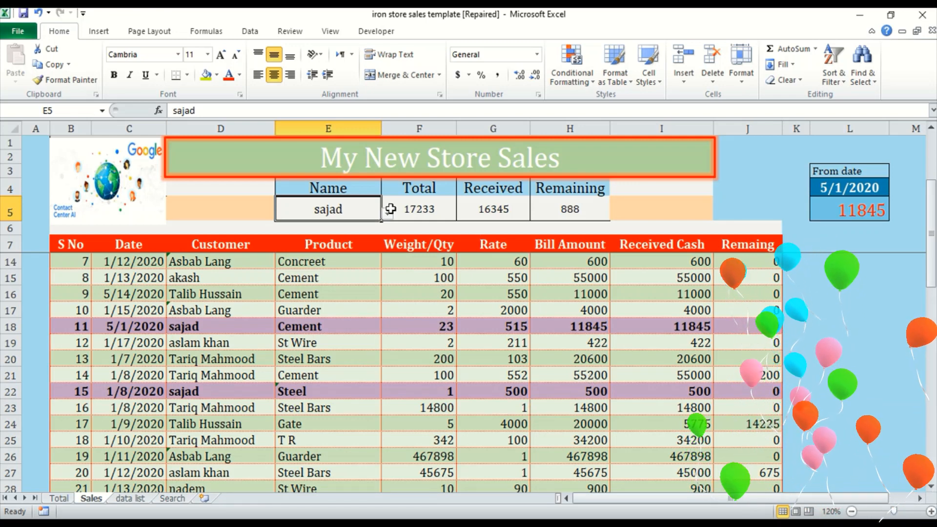
pyautogui.moveTo(405, 208); pyautogui.dragTo(578, 209)
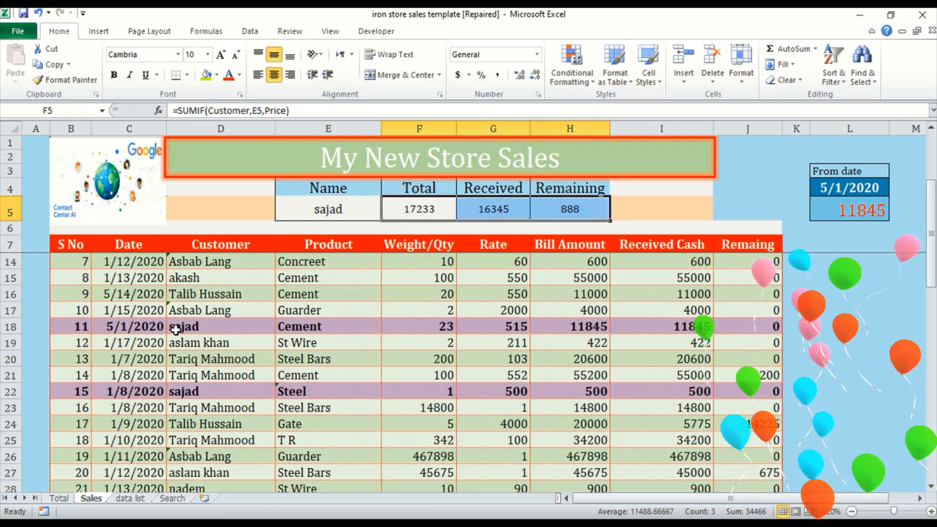
pyautogui.scroll(2, 211, 326)
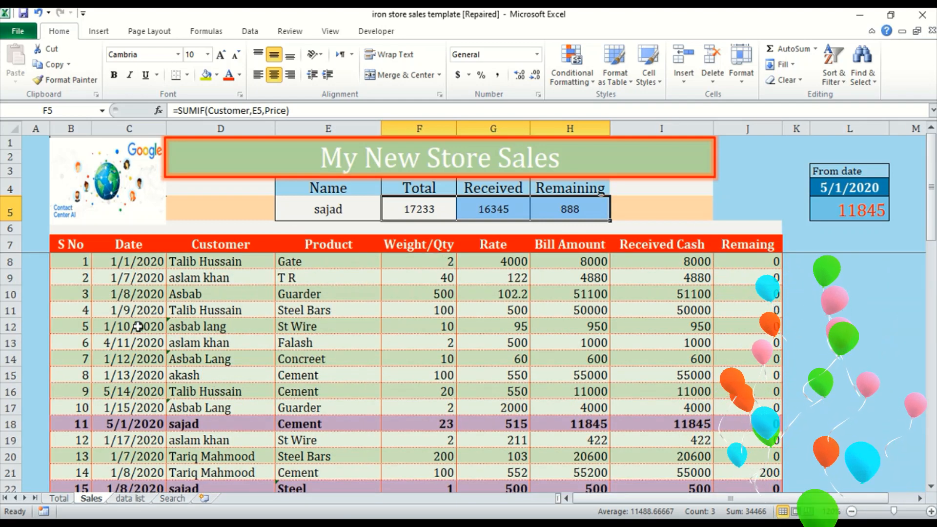
pyautogui.scroll(-7, 138, 326)
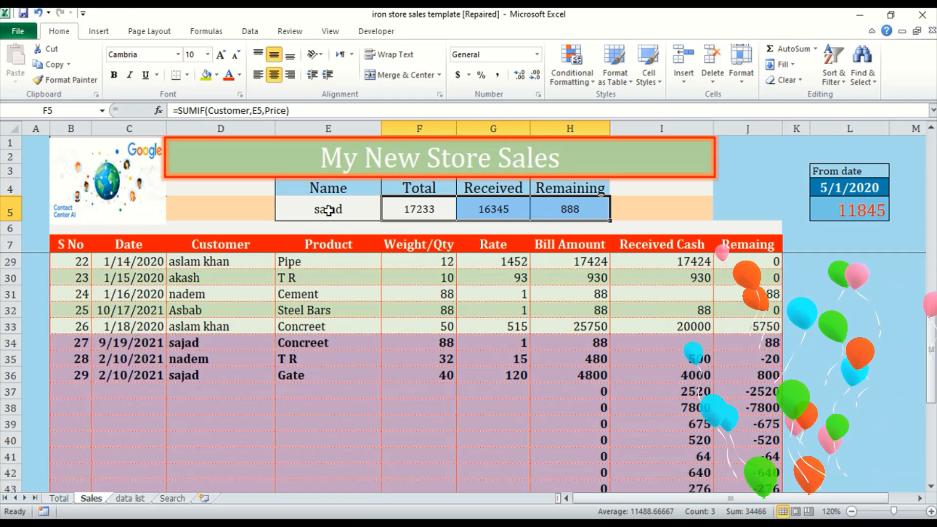
# Step: Change the Name in E5 from the third to the fourth listed customer
pyautogui.click(329, 210)
pyautogui.click(388, 214)
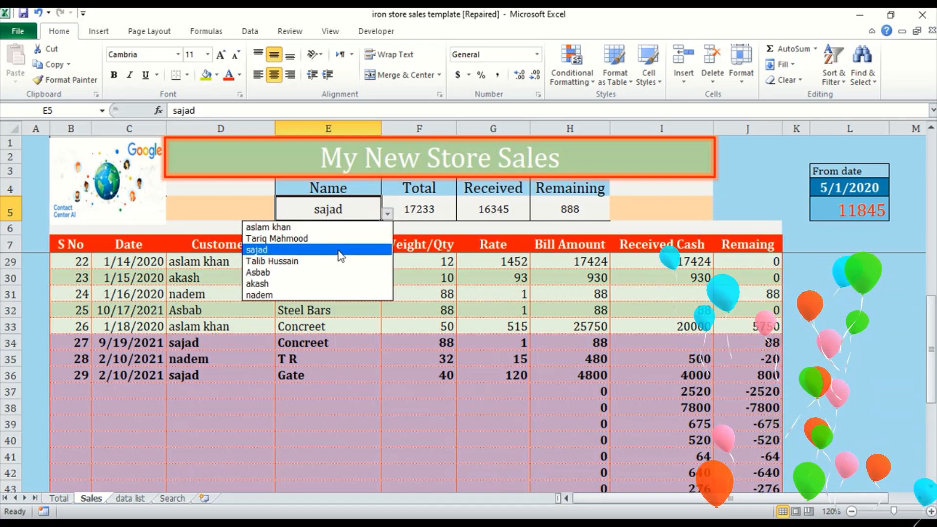
pyautogui.click(334, 261)
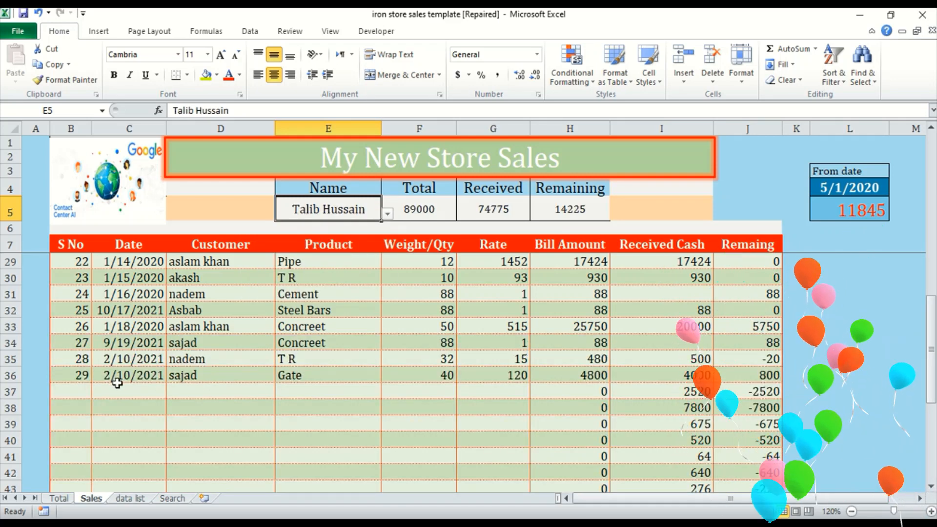
# Step: Enter the date 3/10/2021 in the first two empty Date cells, C37 and C38
pyautogui.click(117, 384)
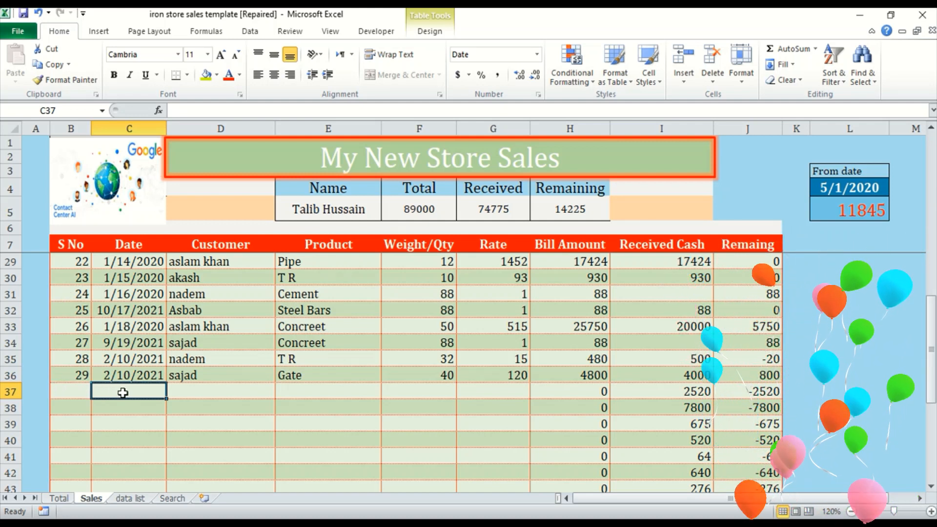
pyautogui.hotkey('ctrl', ';')
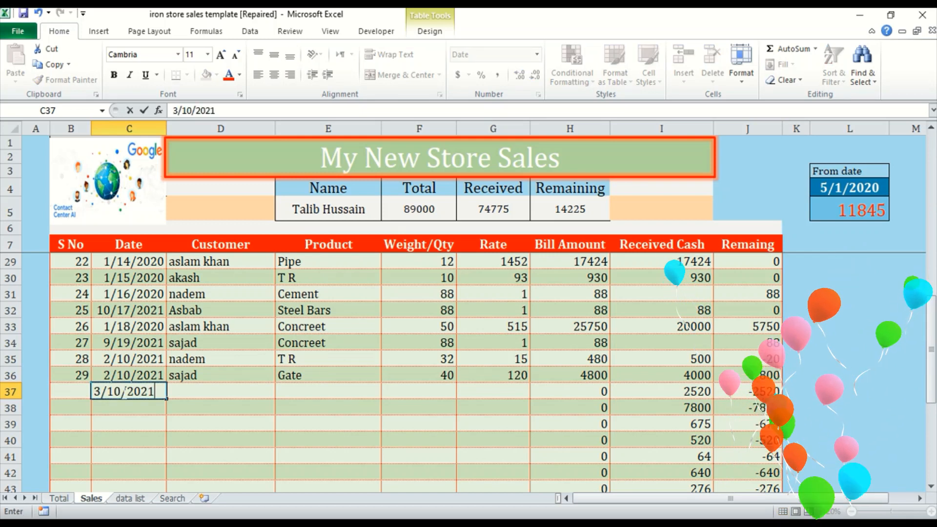
pyautogui.press('Tab')
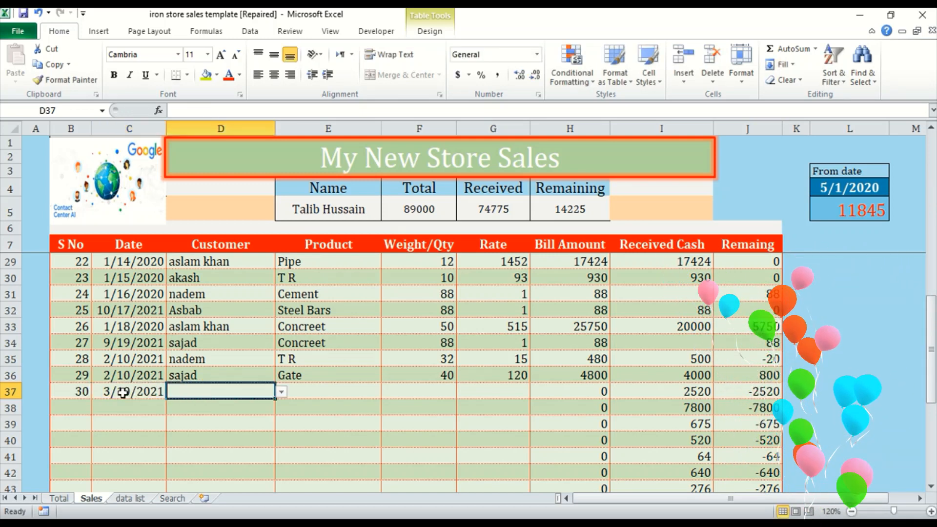
pyautogui.press('Return')
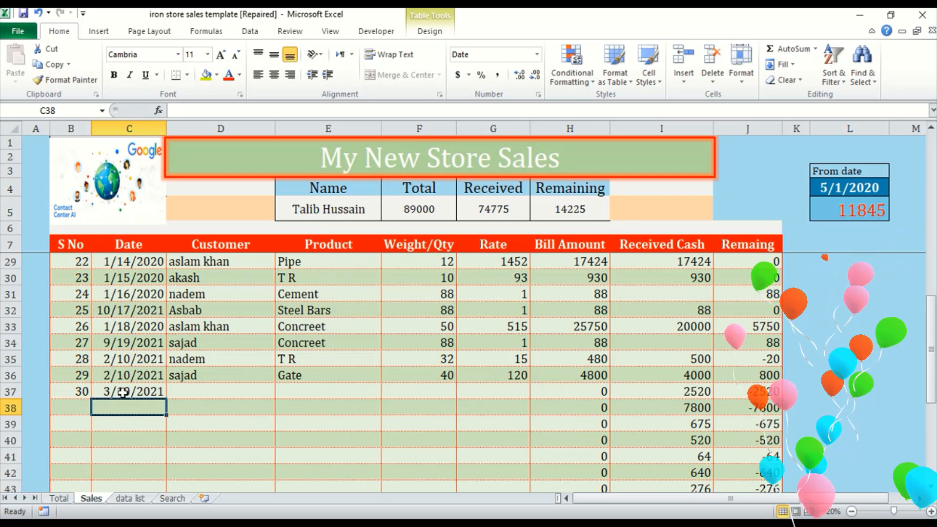
pyautogui.hotkey('ctrl', ';')
pyautogui.press('Tab')
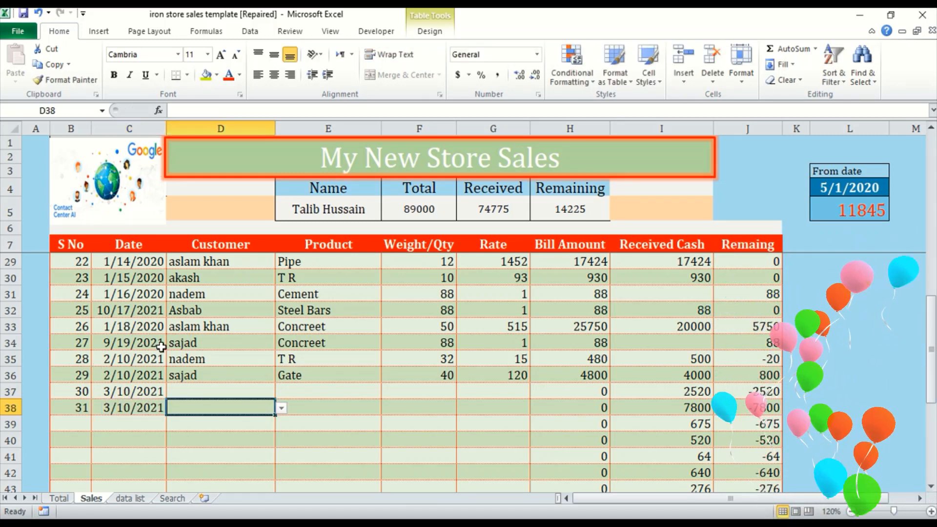
# Step: Switch the Name in E5 to the third listed customer and back to the fourth, checking the row highlighting each time
pyautogui.click(367, 210)
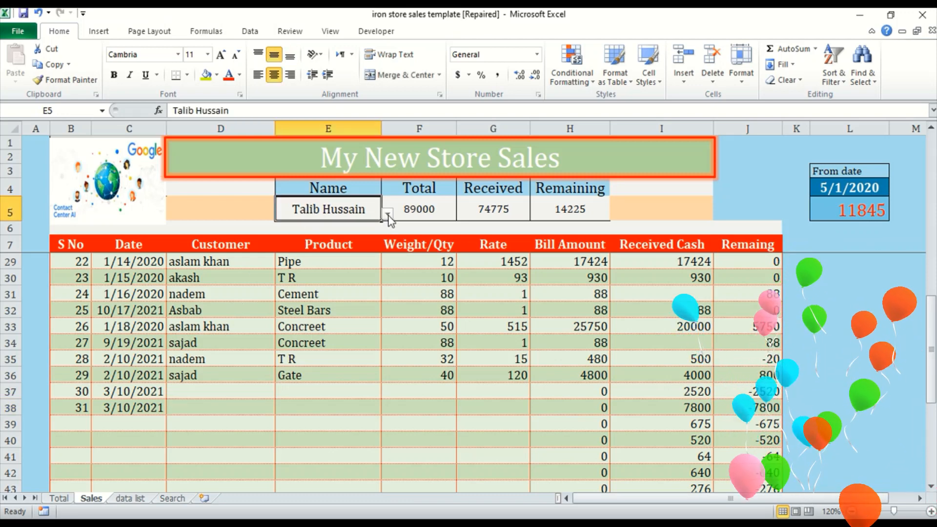
pyautogui.click(387, 214)
pyautogui.click(347, 247)
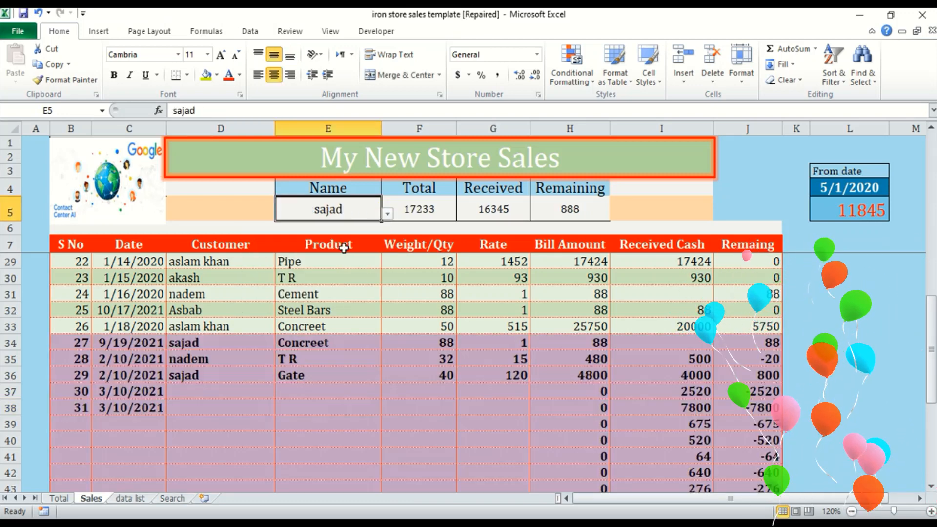
pyautogui.click(387, 214)
pyautogui.click(338, 261)
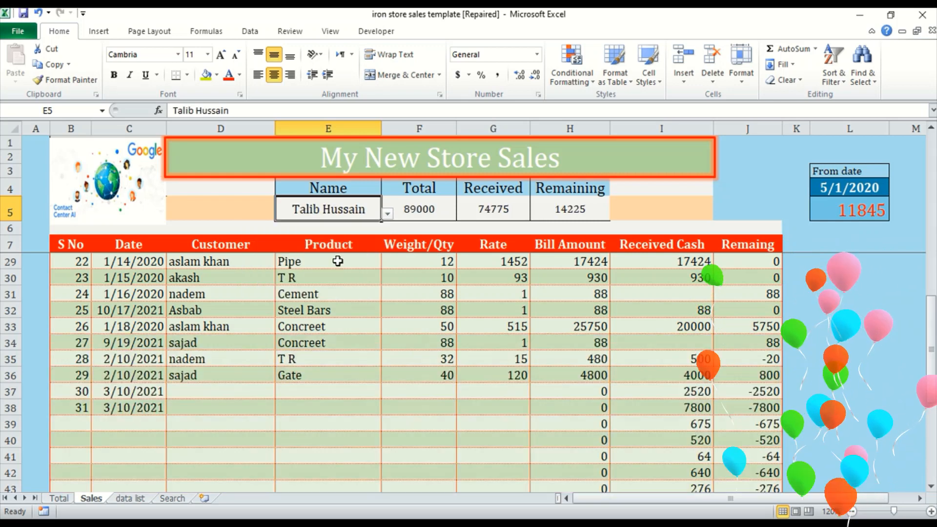
pyautogui.scroll(7, 293, 283)
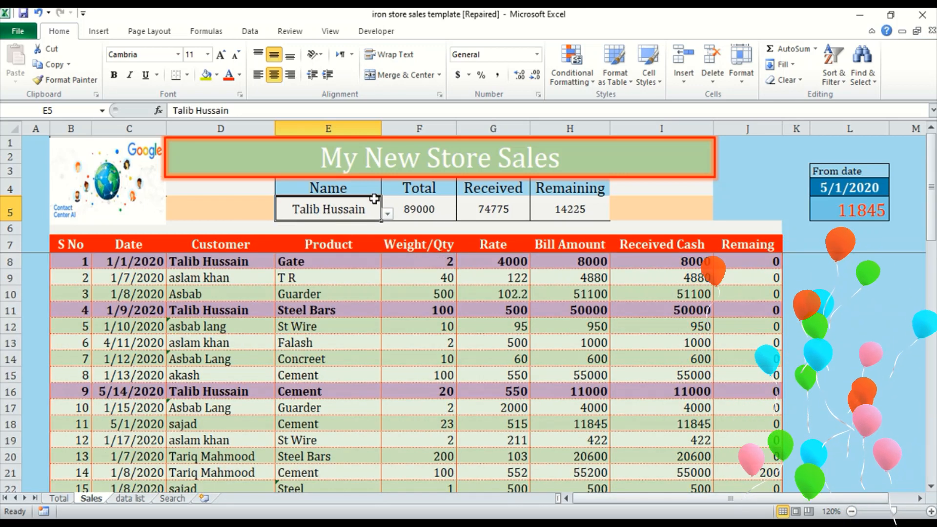
# Step: Choose the last listed customer in E5 and examine the highlighted sales rows and the summary amounts in F5:H5
pyautogui.click(387, 215)
pyautogui.click(305, 291)
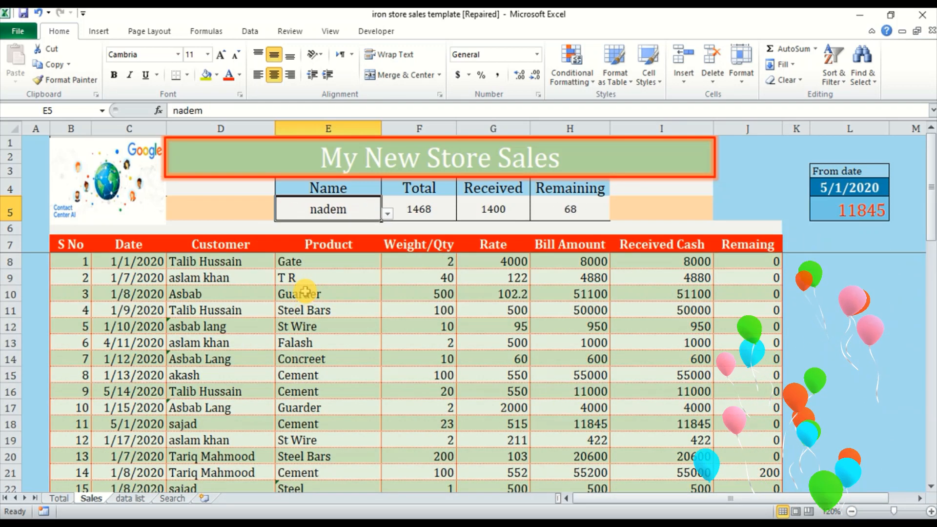
pyautogui.scroll(-5, 256, 345)
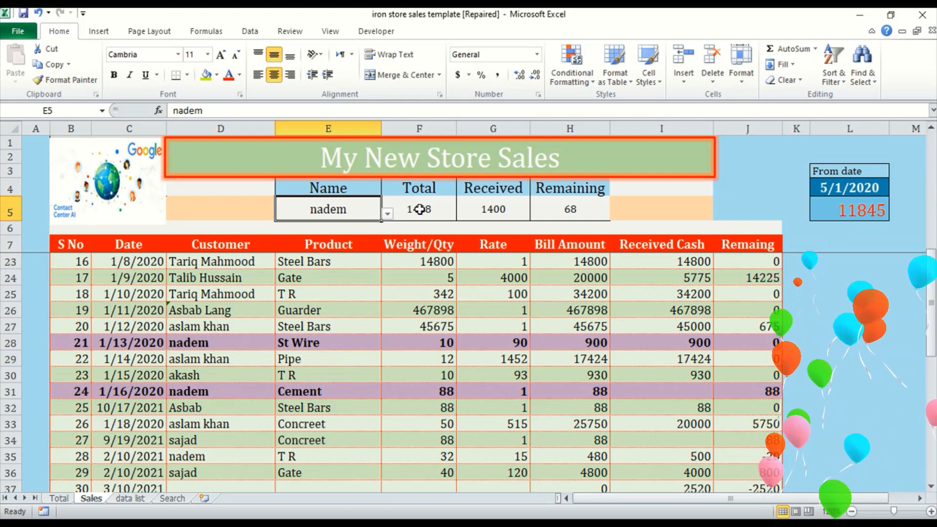
pyautogui.moveTo(412, 209); pyautogui.dragTo(547, 220)
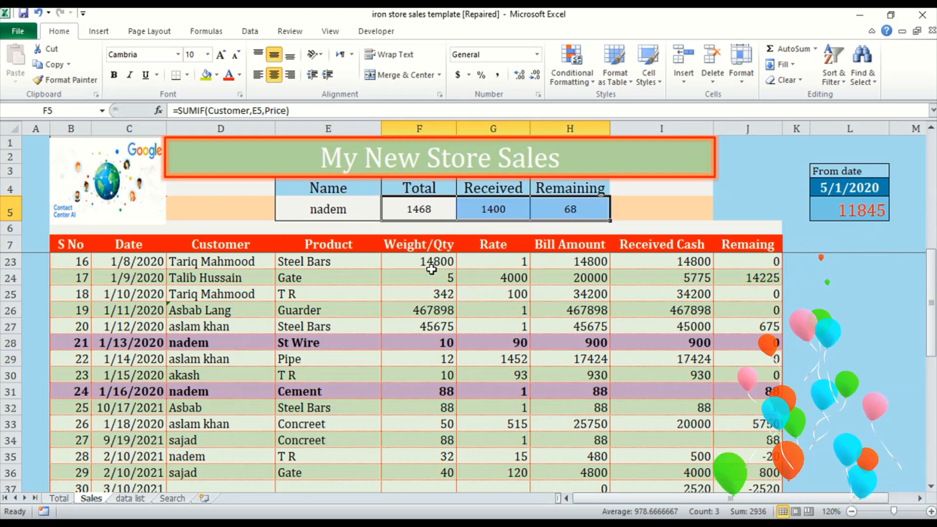
# Step: Return the Name in E5 to the fourth listed customer and review that customer's highlighted rows in the sales table
pyautogui.click(357, 213)
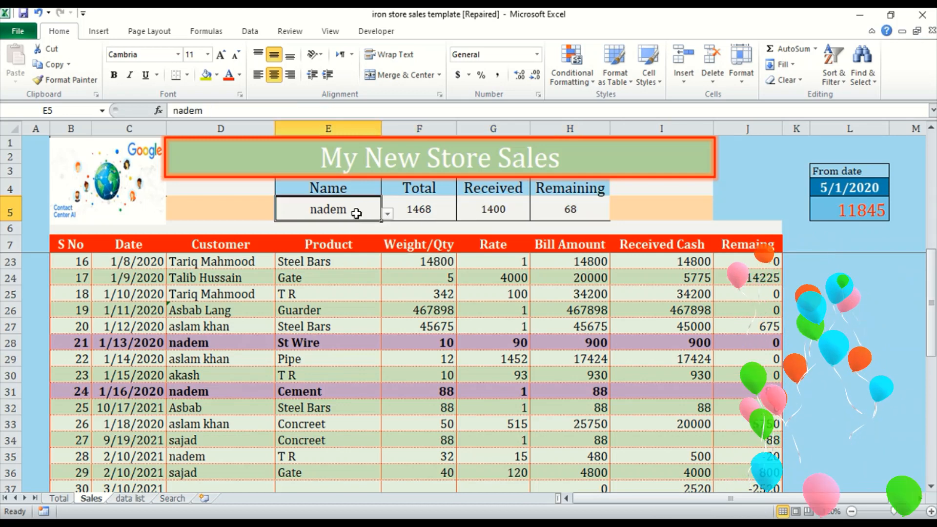
pyautogui.click(388, 214)
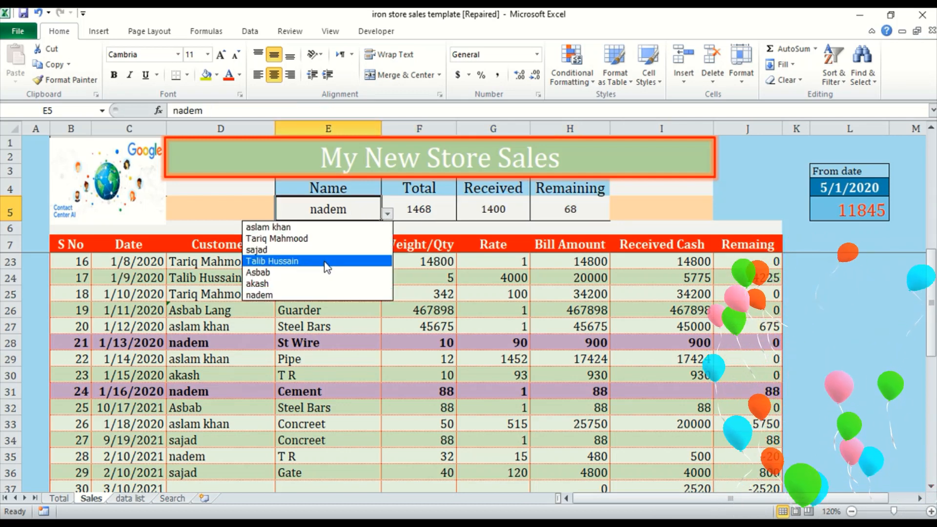
pyautogui.click(326, 266)
pyautogui.scroll(5, 310, 322)
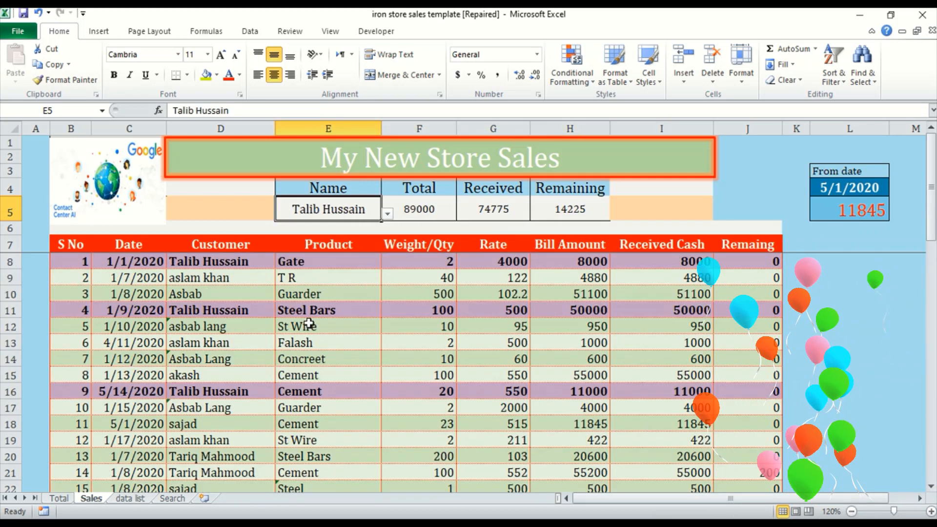
pyautogui.scroll(-3, 285, 288)
pyautogui.scroll(3, 283, 290)
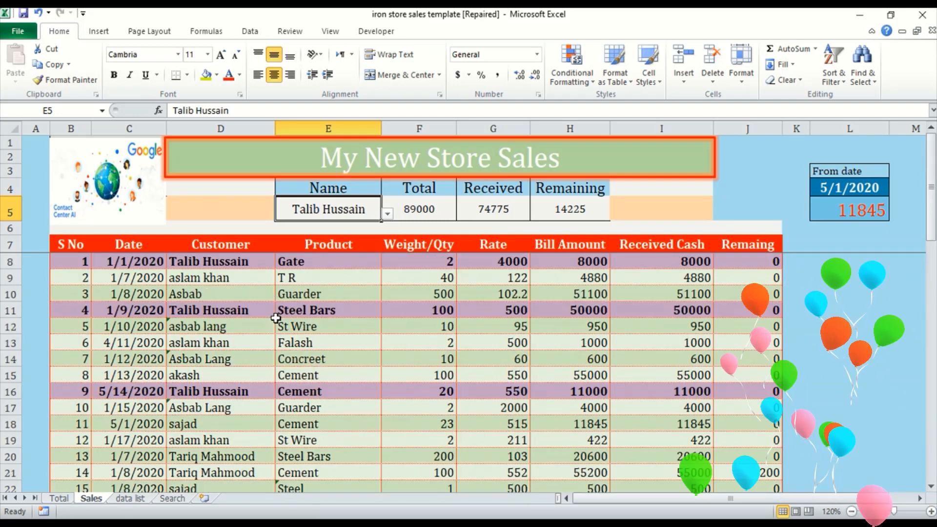
pyautogui.scroll(-2, 280, 292)
pyautogui.scroll(-1, 276, 295)
pyautogui.scroll(3, 278, 300)
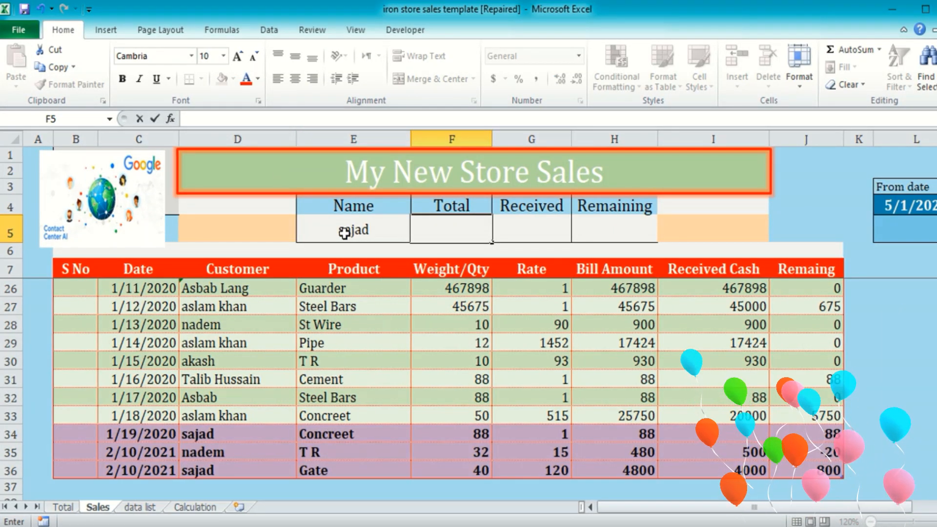
# Step: Enter =SUMIF(Customer,E5,Price) in F5 to total the Bill Amount column for the customer chosen in E5
pyautogui.click(255, 118)
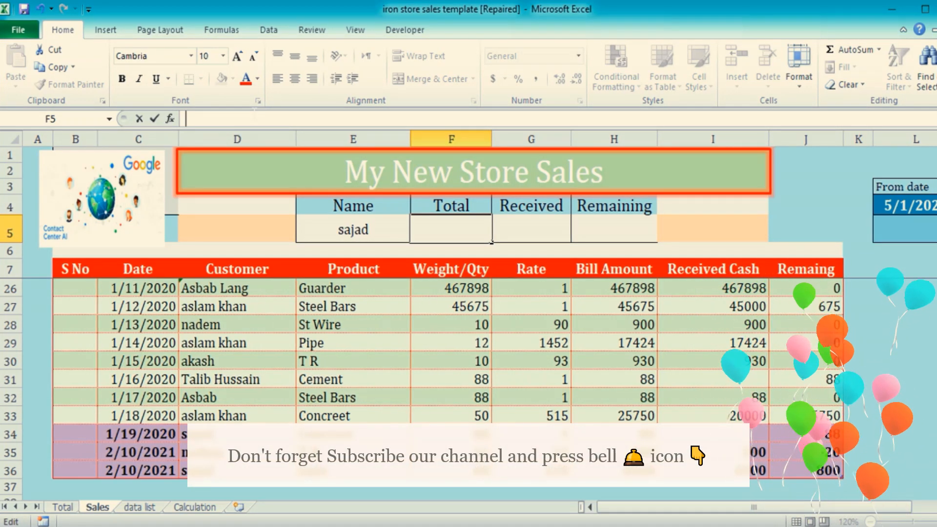
pyautogui.write('=')
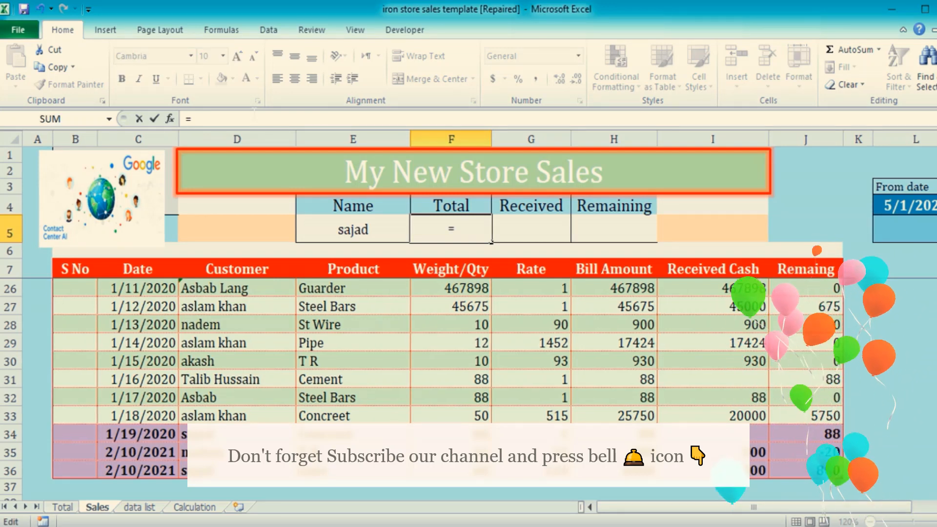
pyautogui.write('sum')
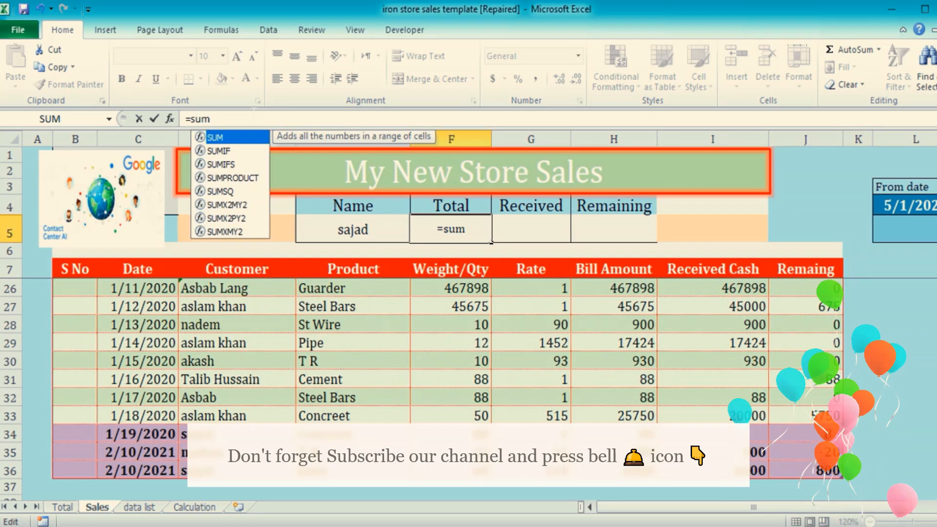
pyautogui.press('Down')
pyautogui.press('Tab')
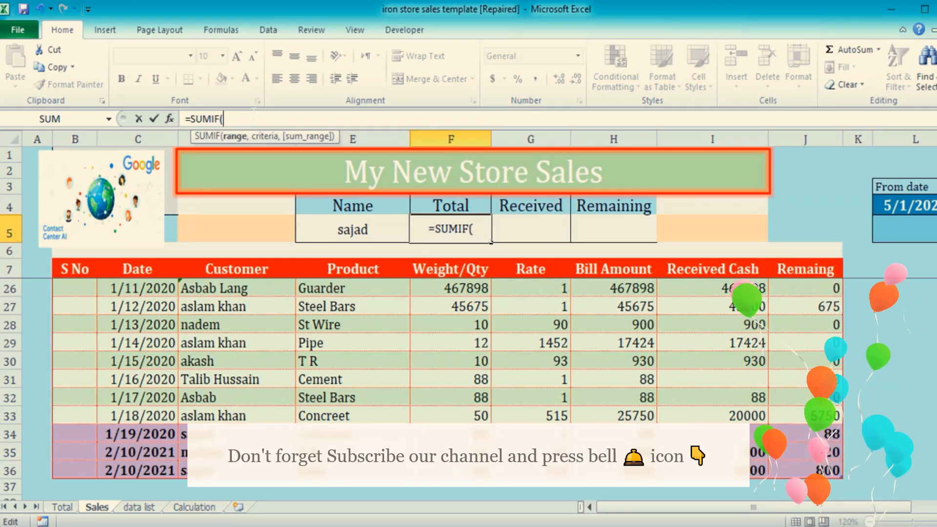
pyautogui.click(253, 256)
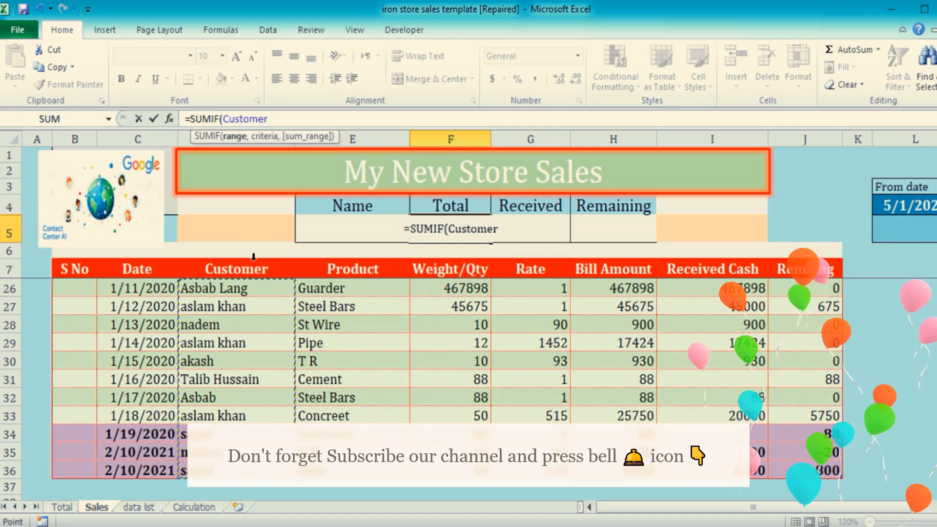
pyautogui.write(',')
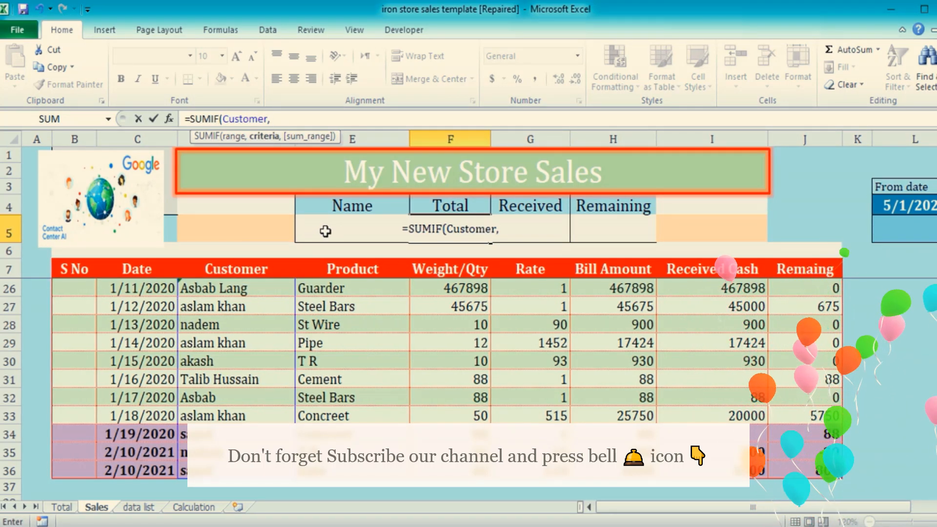
pyautogui.click(325, 231)
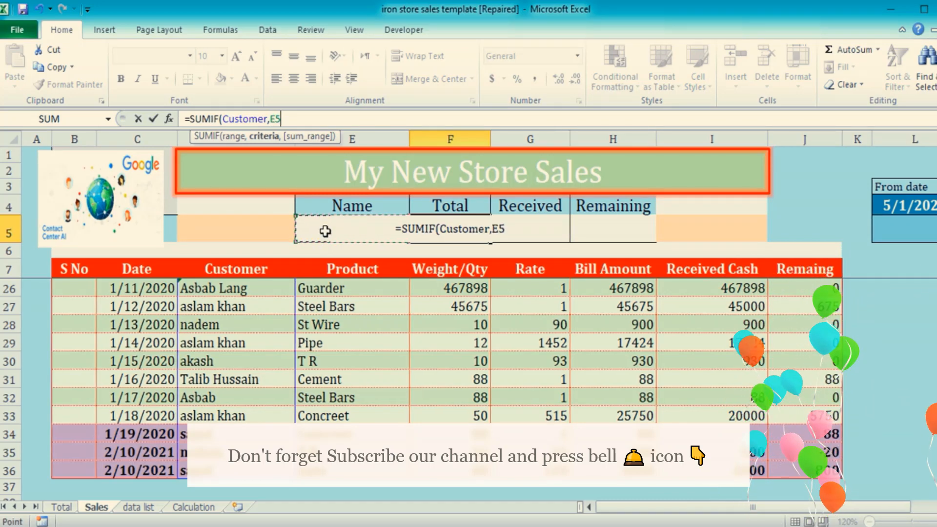
pyautogui.write(',')
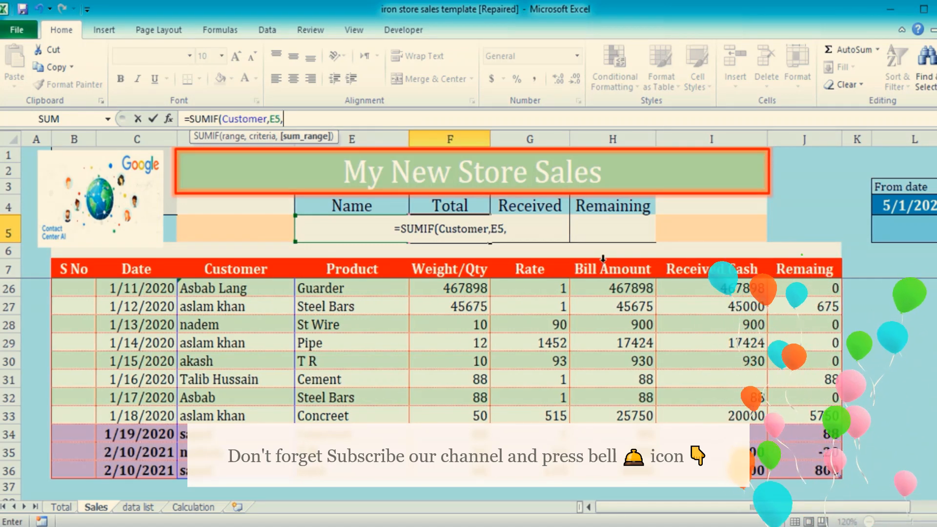
pyautogui.click(603, 259)
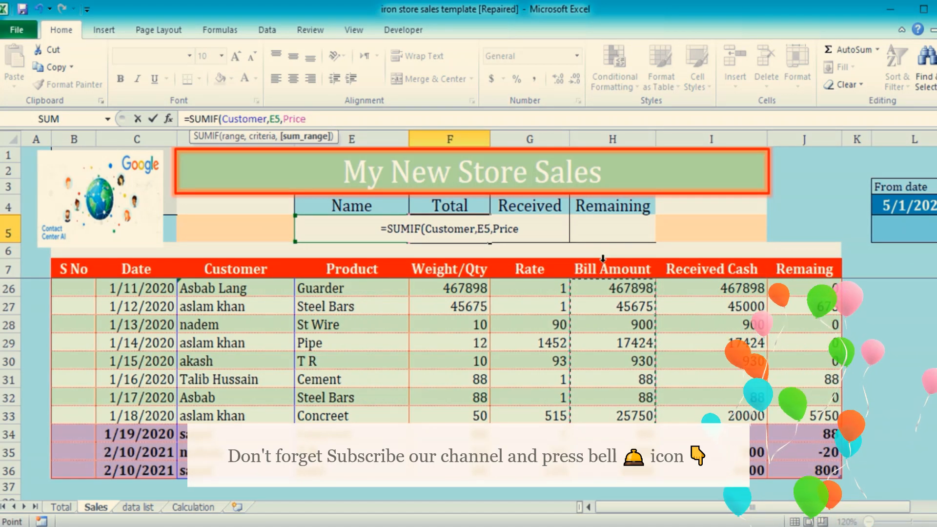
pyautogui.write(')')
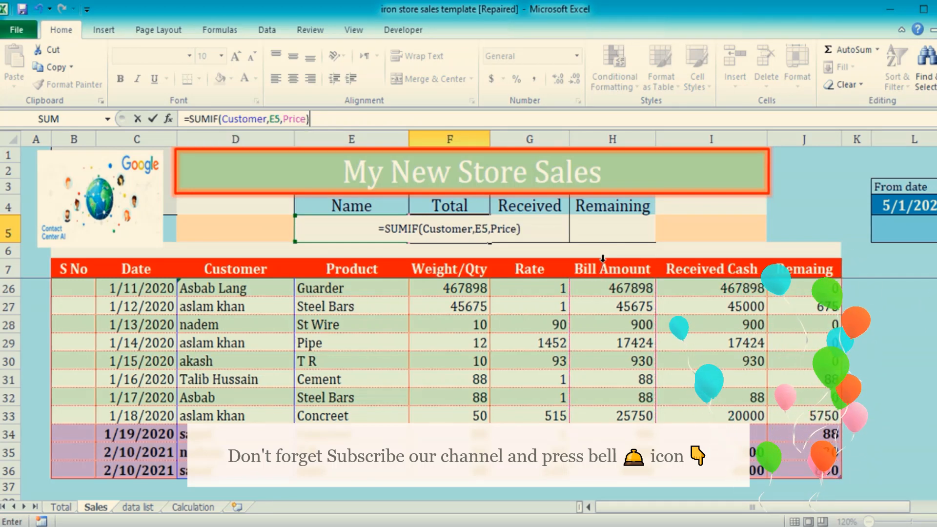
pyautogui.press('Return')
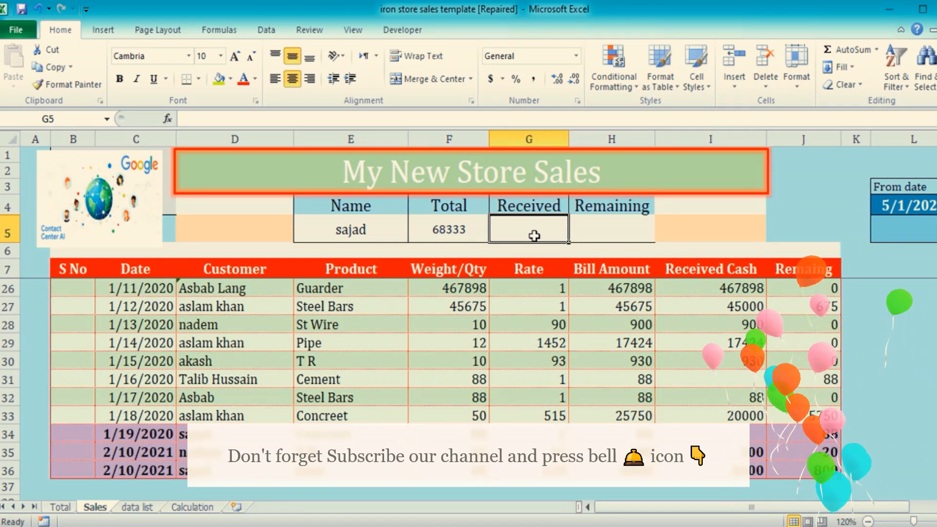
# Step: Enter =SUMIF(Customer,E5,Payment) in the Received cell G5 to total the customer's Received Cash, and check the formulas in F5 and G5
pyautogui.write('=sum')
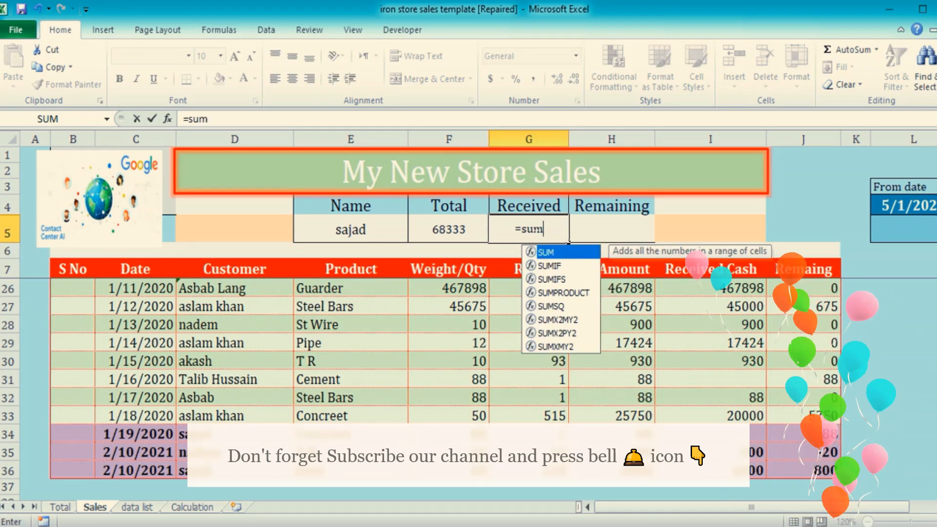
pyautogui.press('Down')
pyautogui.press('Tab')
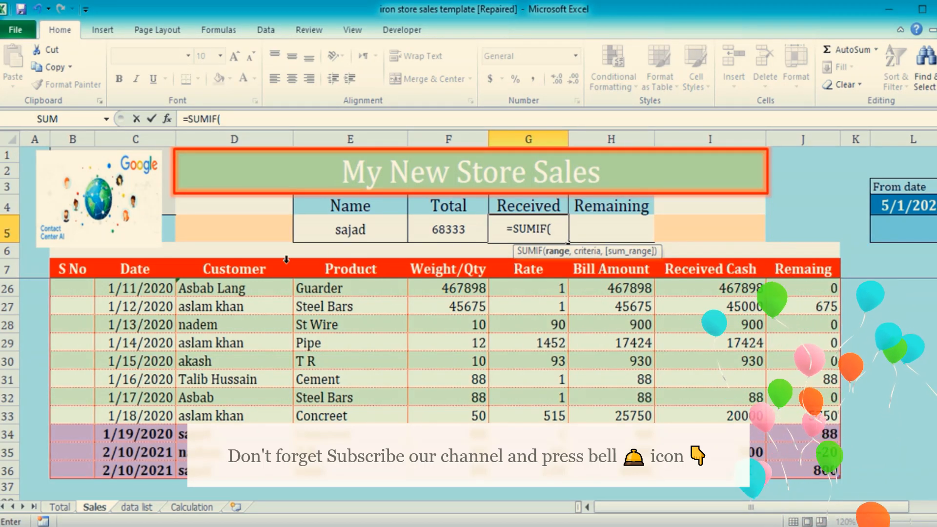
pyautogui.click(274, 259)
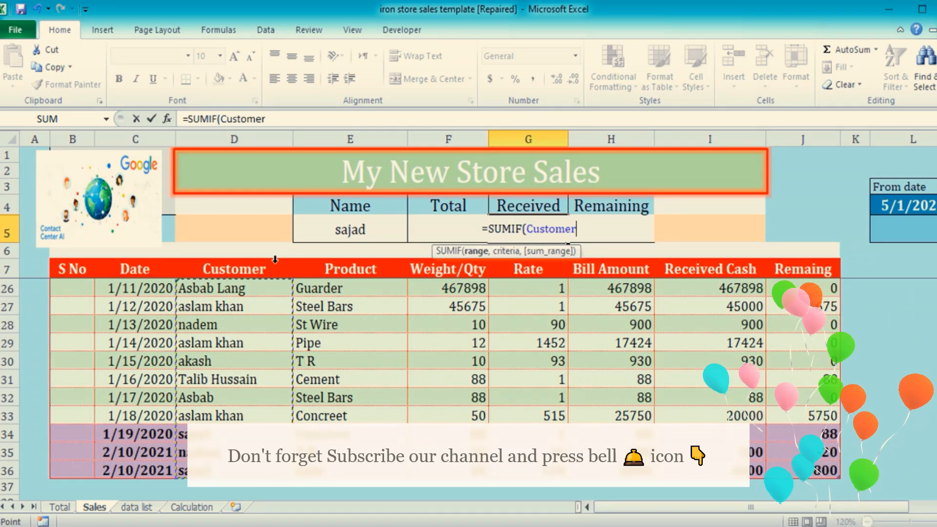
pyautogui.write(',')
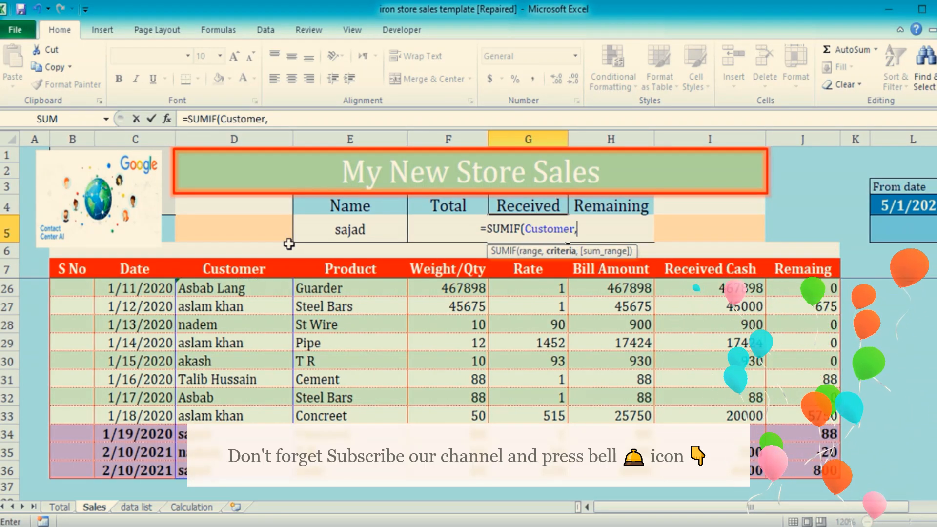
pyautogui.click(316, 234)
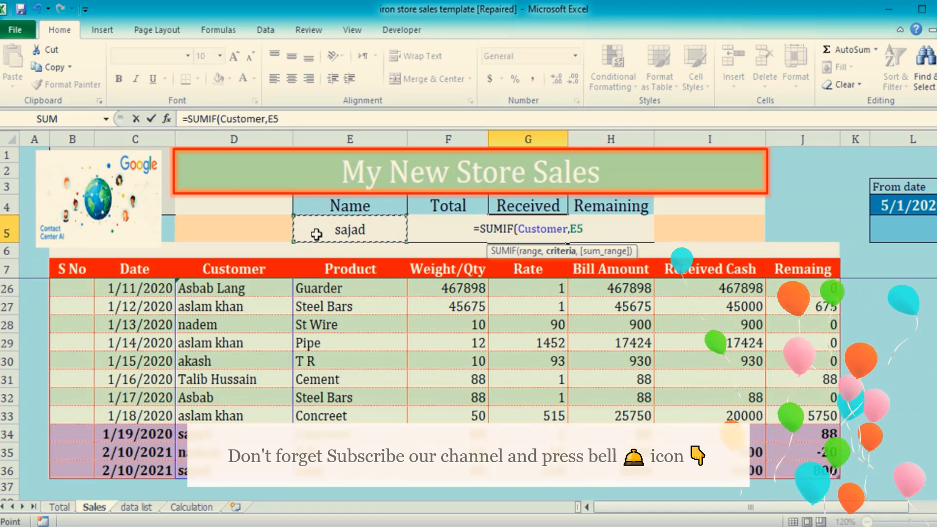
pyautogui.write(',')
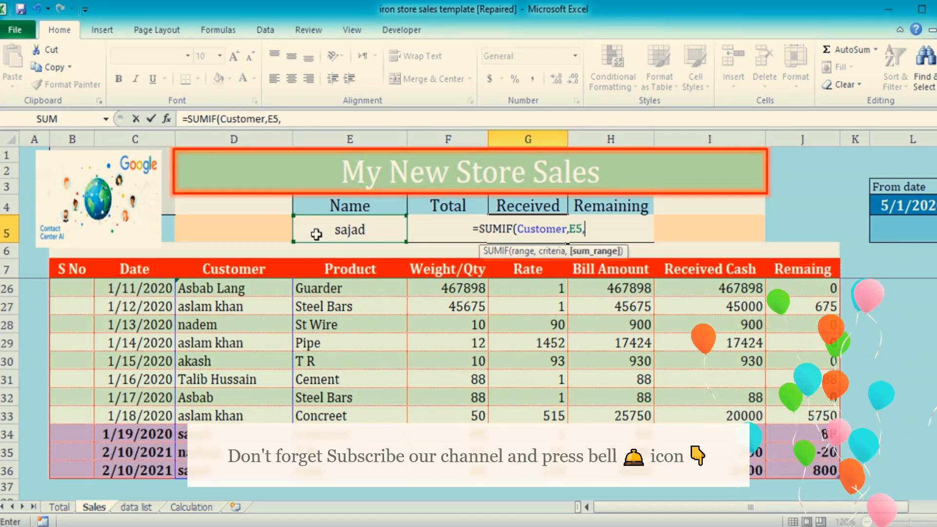
pyautogui.click(701, 256)
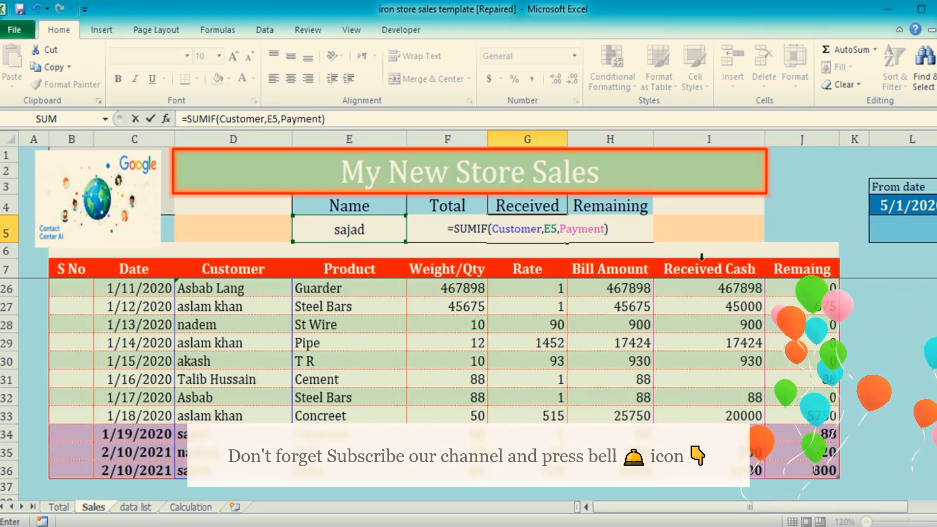
pyautogui.press('Tab')
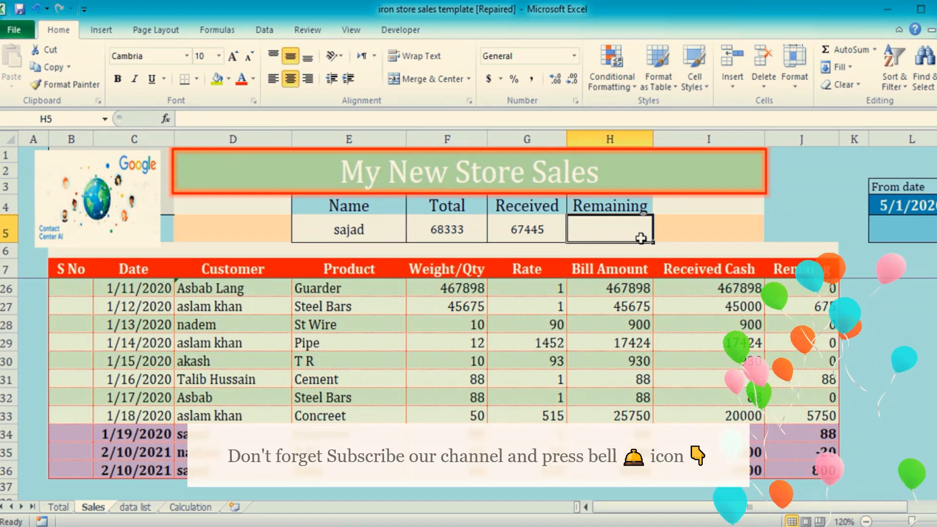
pyautogui.click(457, 229)
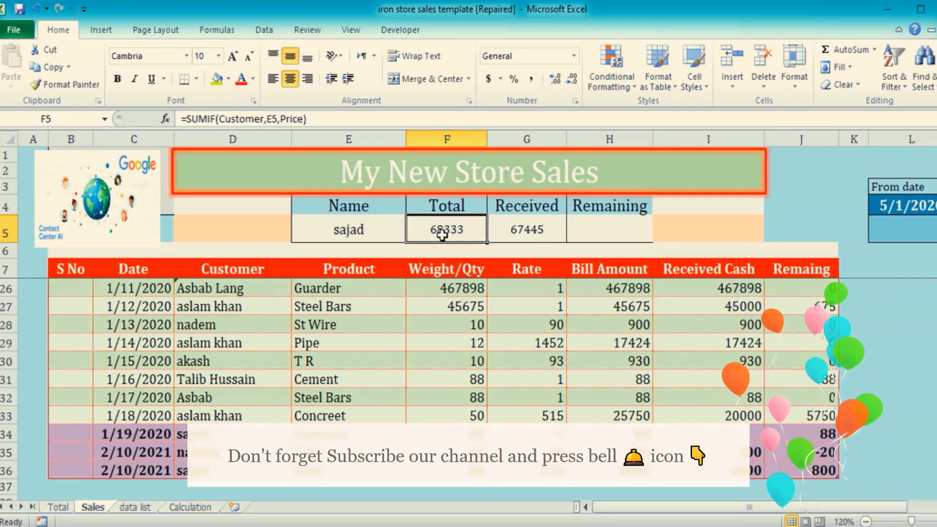
pyautogui.click(510, 235)
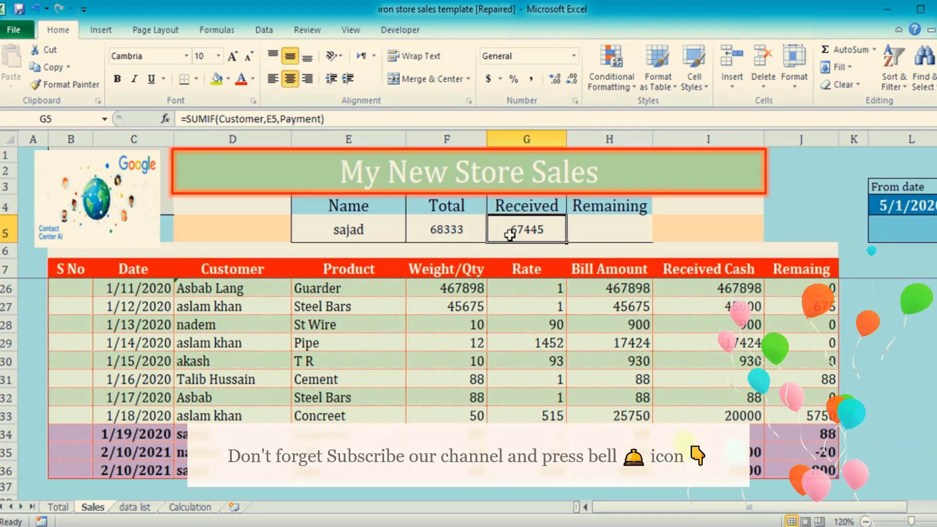
# Step: Enter =SUMIFS(Remaing,Customer,E5) in the Remaining cell H5 to total the outstanding amounts for the customer in E5
pyautogui.click(588, 232)
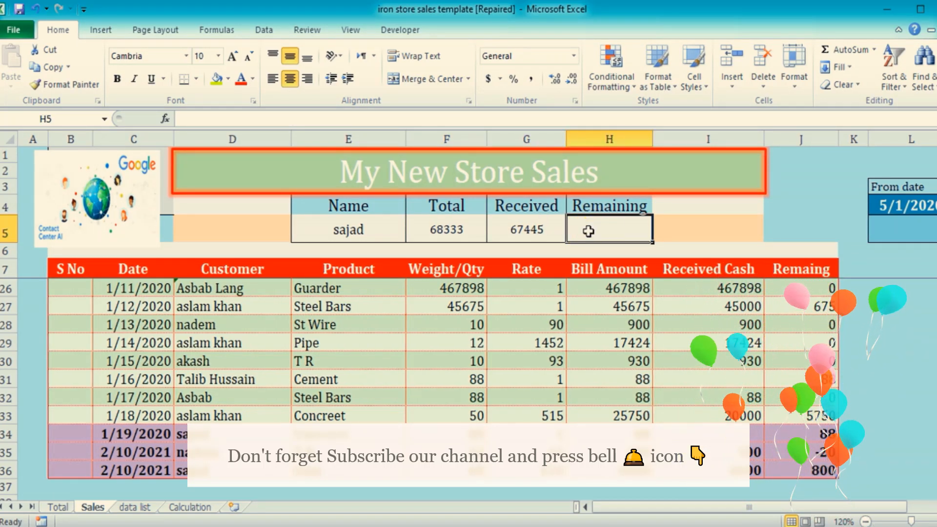
pyautogui.write('=')
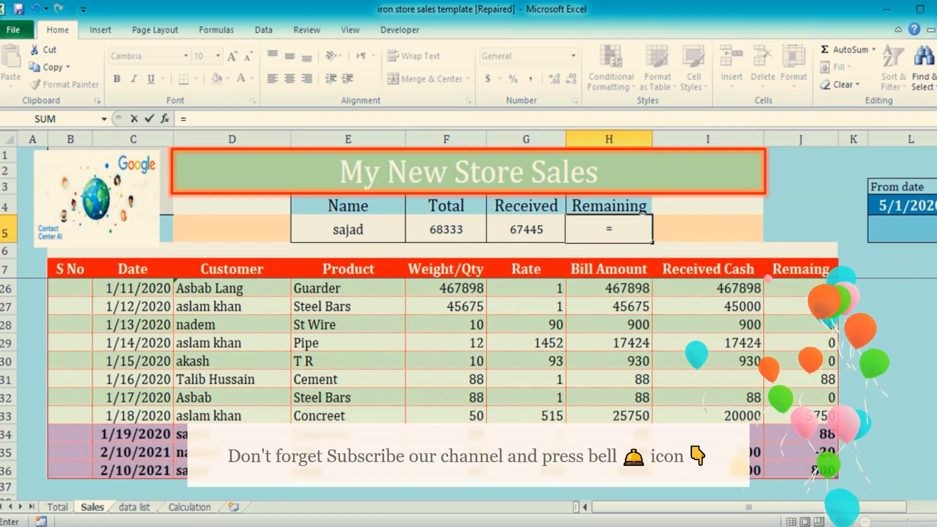
pyautogui.write('sum')
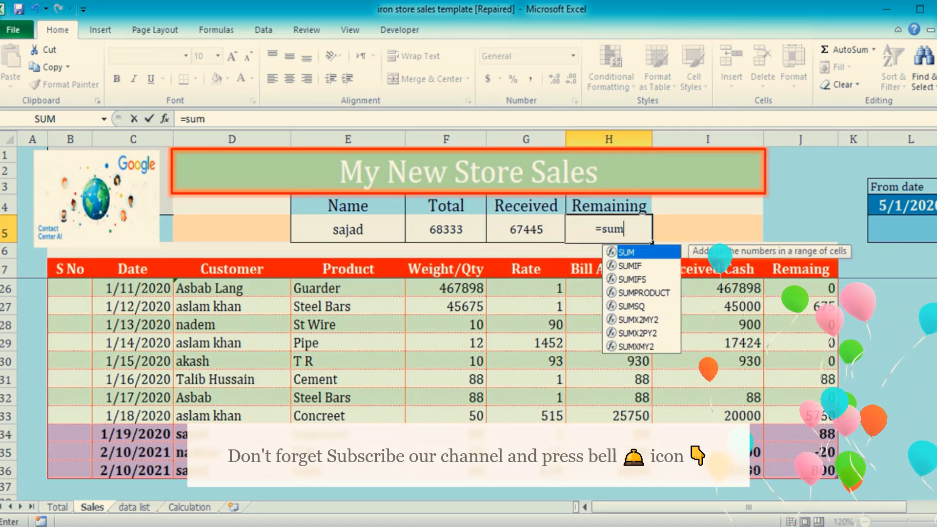
pyautogui.write('ifs')
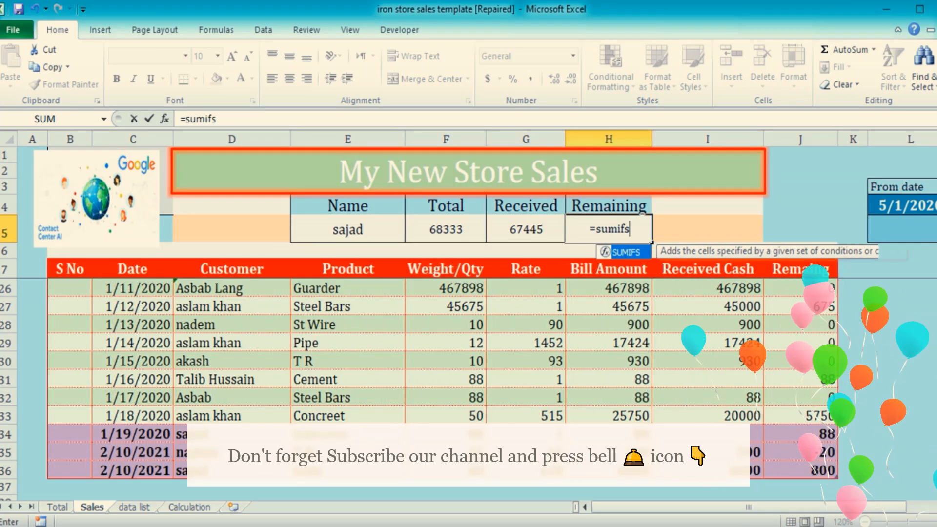
pyautogui.press('Tab')
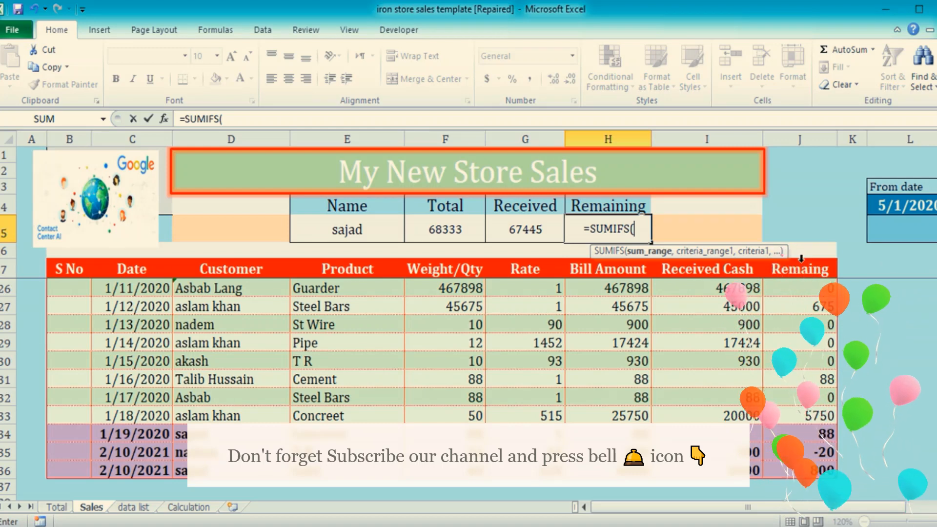
pyautogui.click(801, 258)
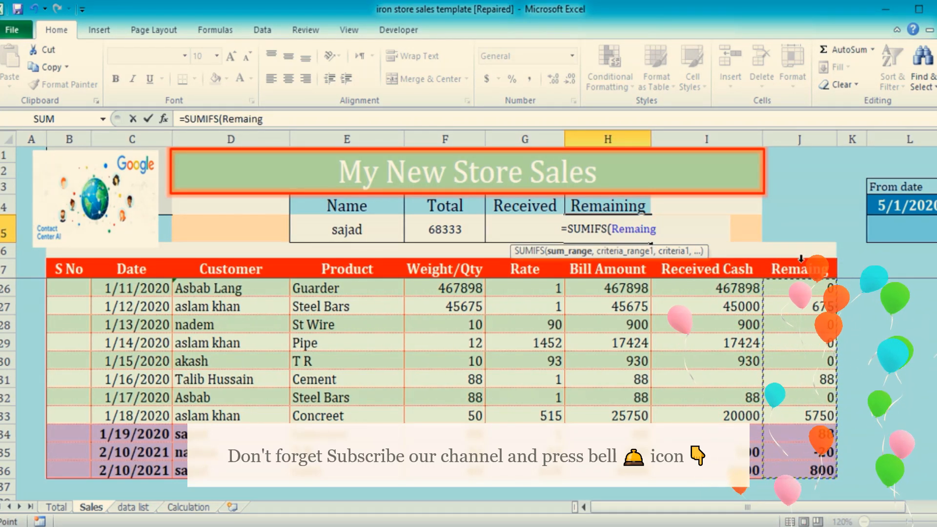
pyautogui.write(',')
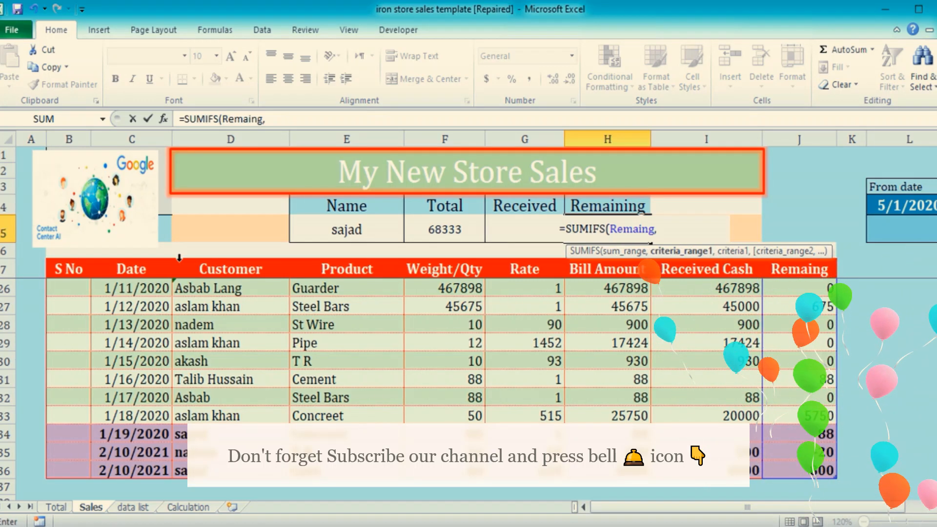
pyautogui.click(216, 258)
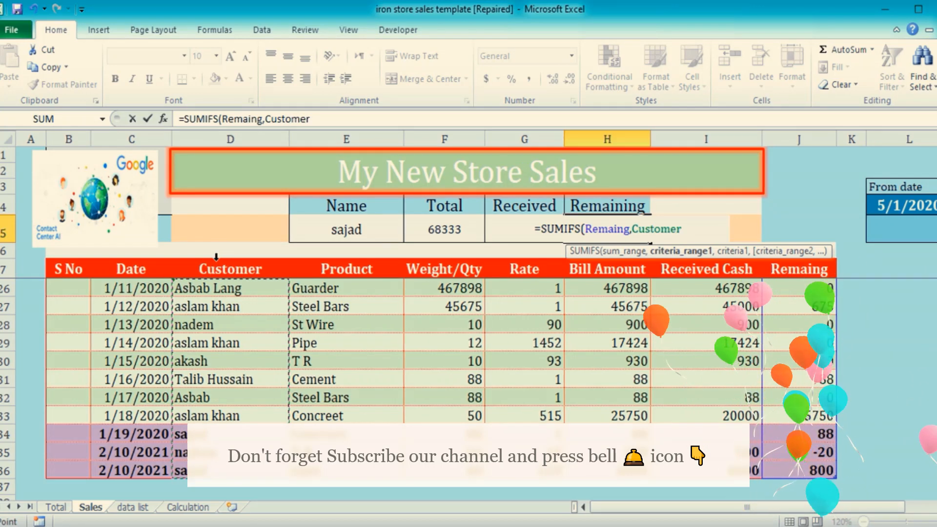
pyautogui.write(',')
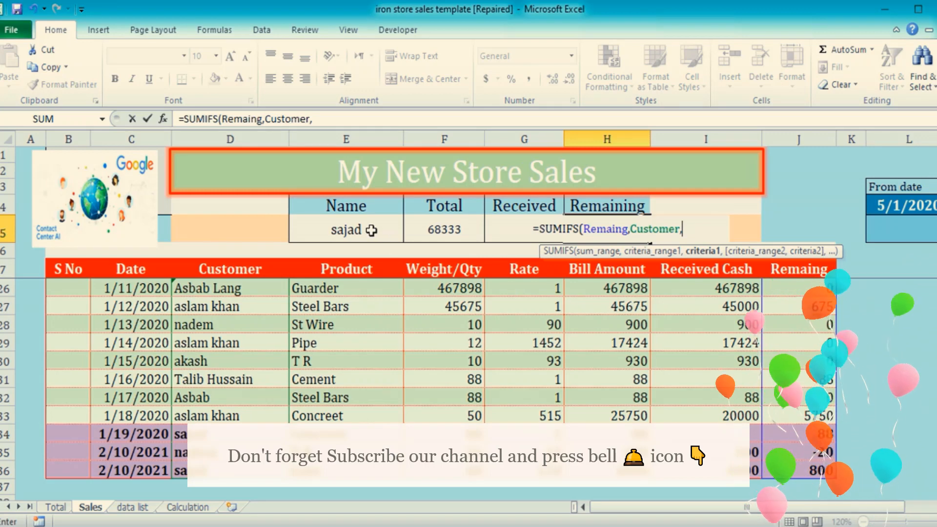
pyautogui.click(371, 231)
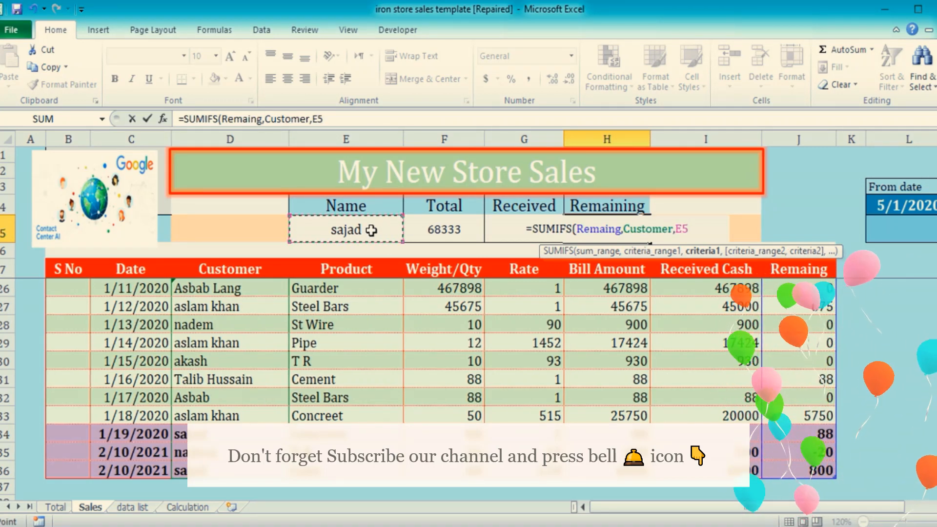
pyautogui.write(')')
pyautogui.press('Return')
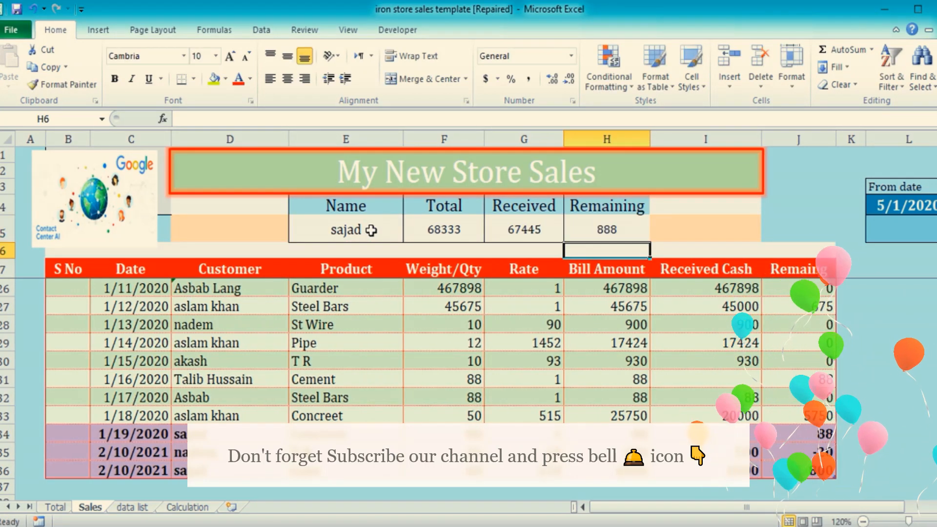
# Step: Review the summary row E5:H5, checking the formulas behind the Total, Received and Remaining amounts
pyautogui.click(591, 230)
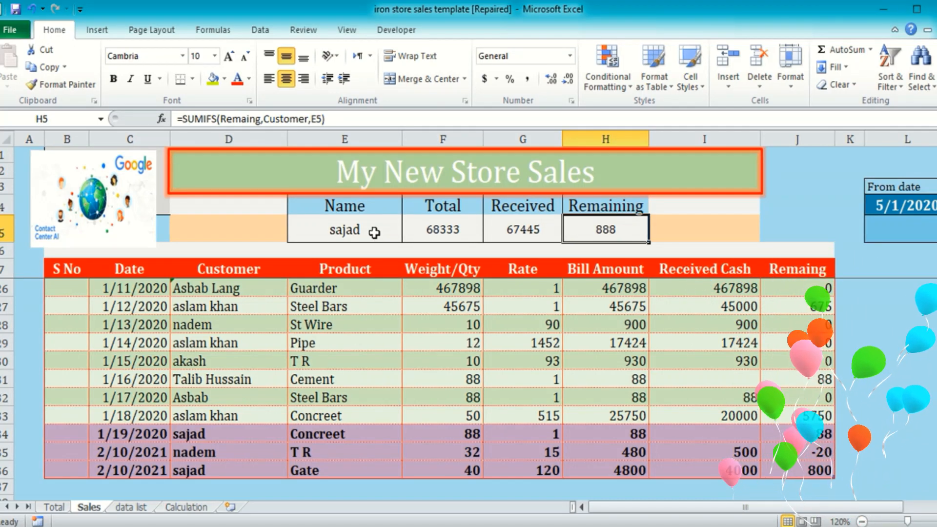
pyautogui.moveTo(374, 232); pyautogui.dragTo(605, 233)
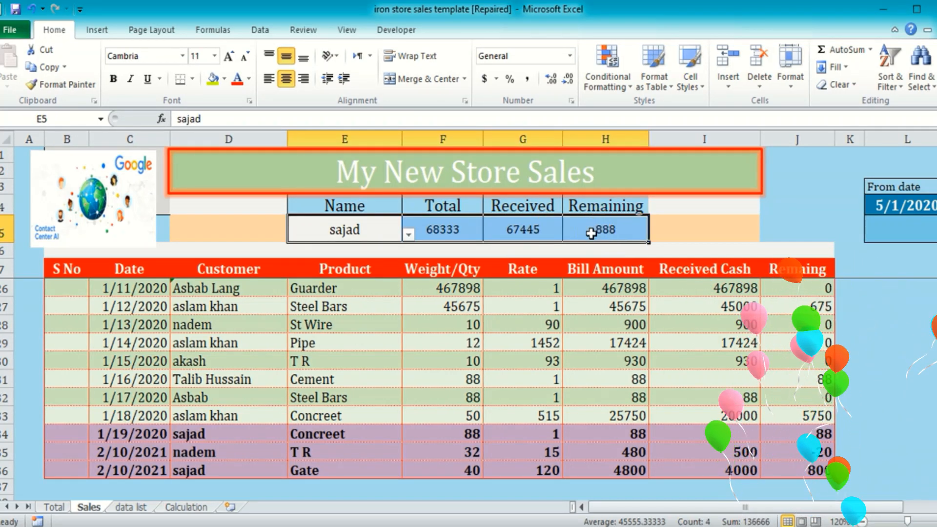
pyautogui.click(443, 232)
pyautogui.click(503, 230)
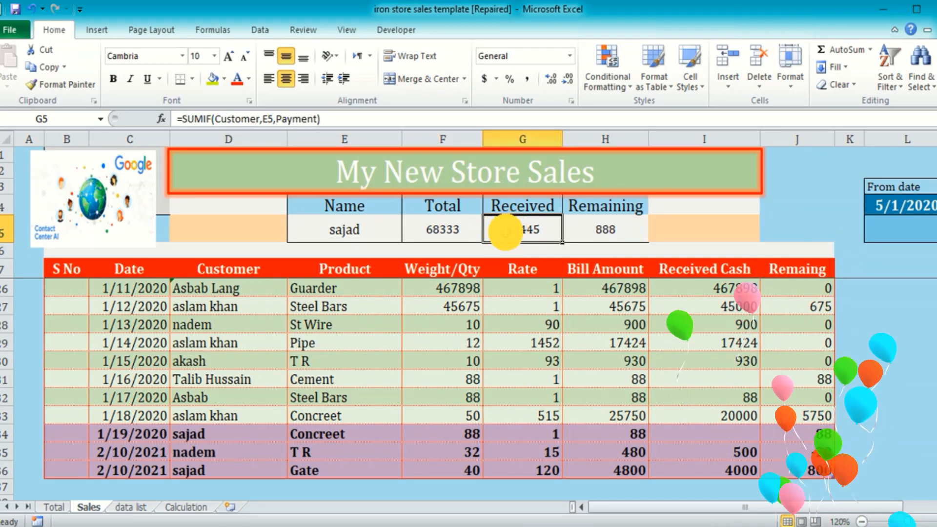
# Step: Switch the customer in Name cell E5 to the first listed name and then the last, reviewing the summary and matching rows
pyautogui.click(594, 231)
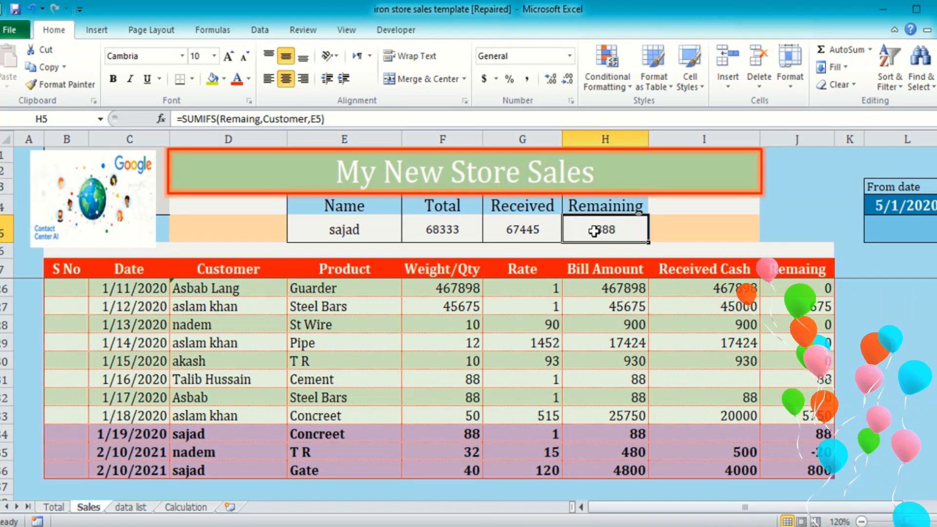
pyautogui.click(380, 227)
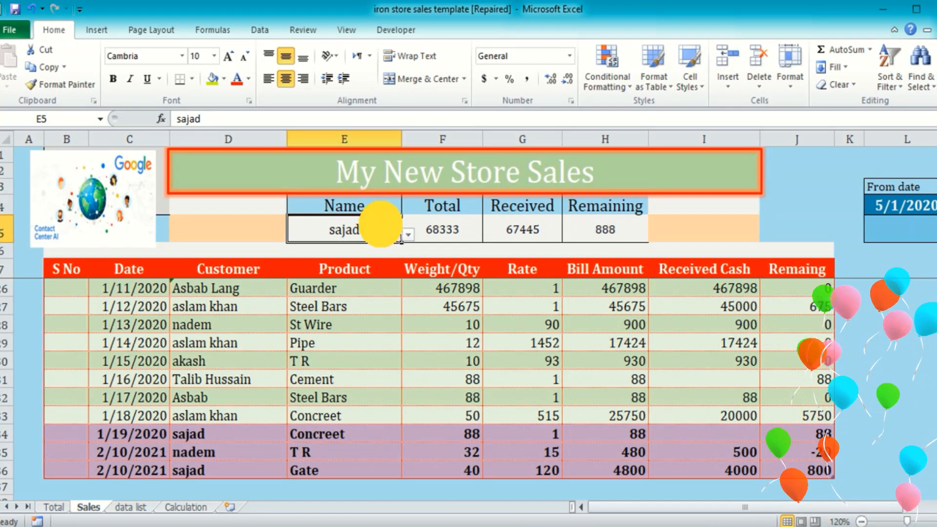
pyautogui.click(407, 235)
pyautogui.click(350, 250)
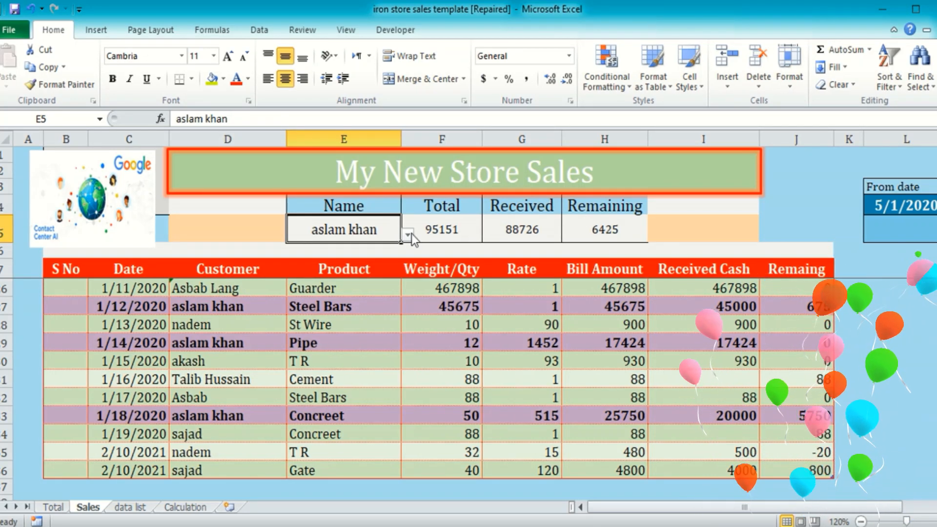
pyautogui.click(412, 234)
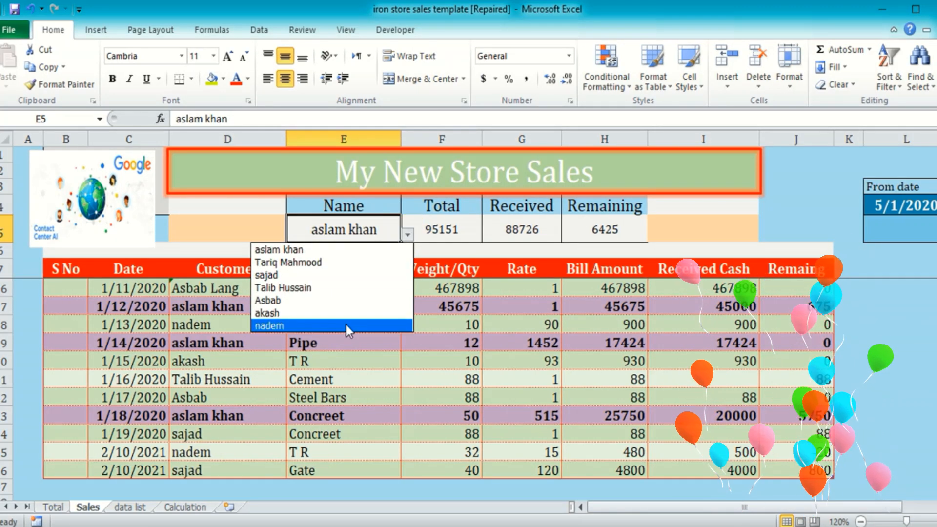
pyautogui.click(346, 325)
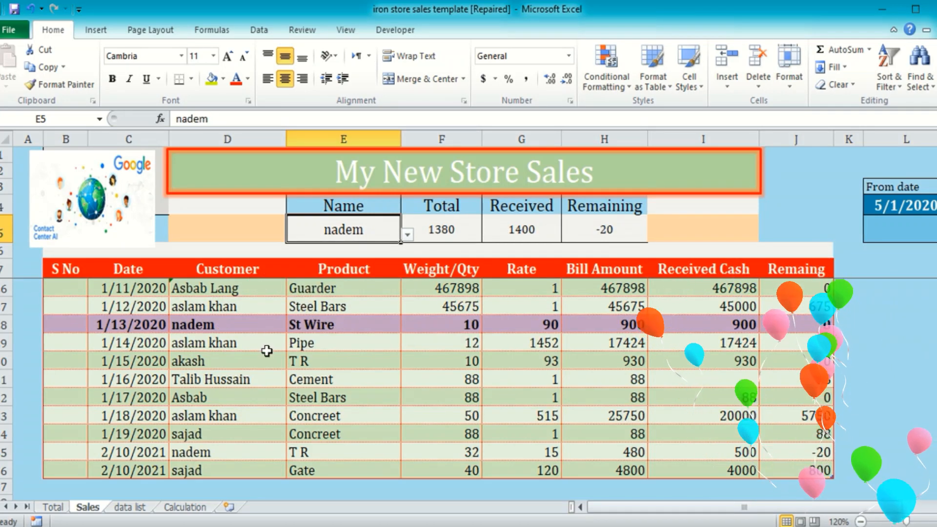
pyautogui.scroll(6, 278, 342)
pyautogui.scroll(-6, 278, 342)
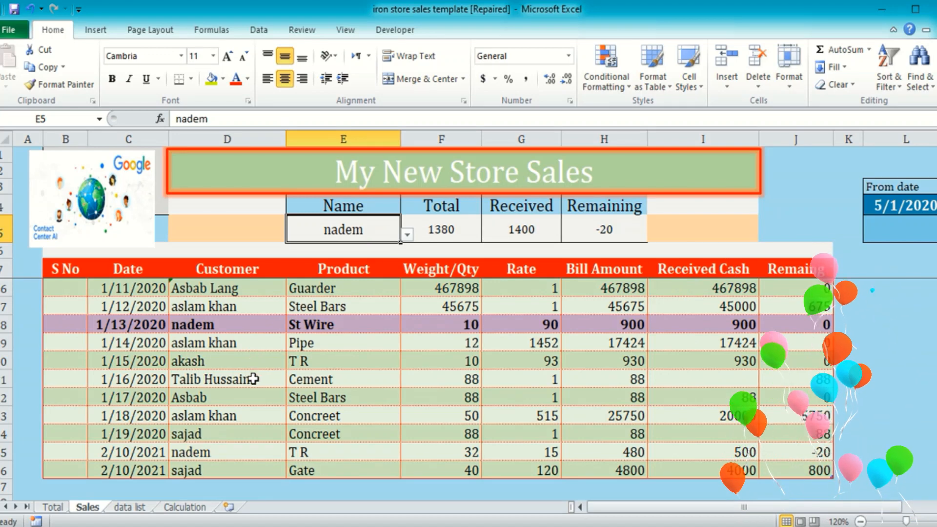
# Step: Change the customer in D31, the 1/16/2020 Cement row, to the name chosen in E5, and check the summary in E5:H5
pyautogui.click(253, 379)
pyautogui.click(292, 380)
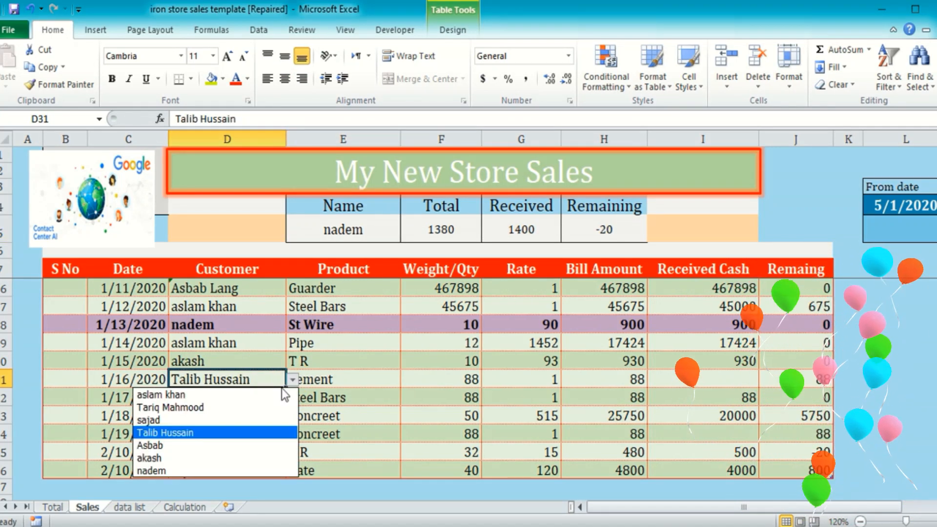
pyautogui.click(221, 470)
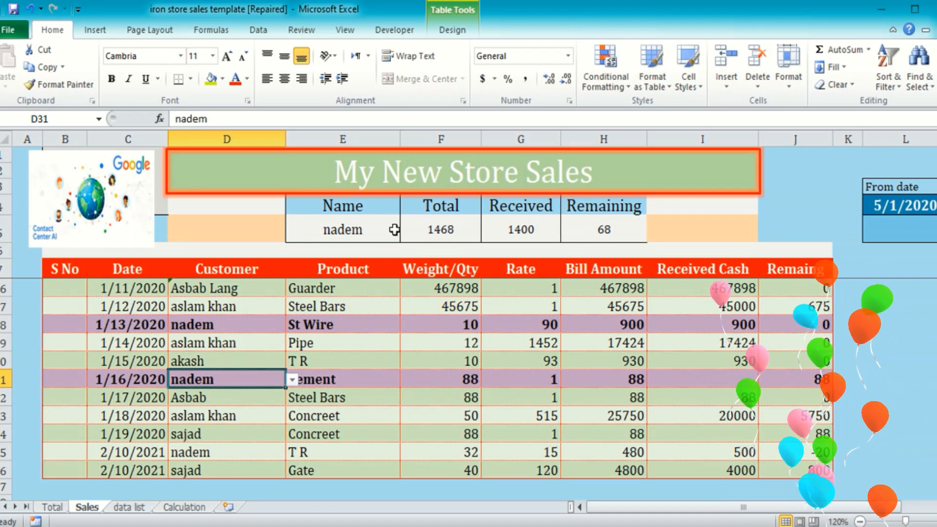
pyautogui.moveTo(394, 230); pyautogui.dragTo(598, 228)
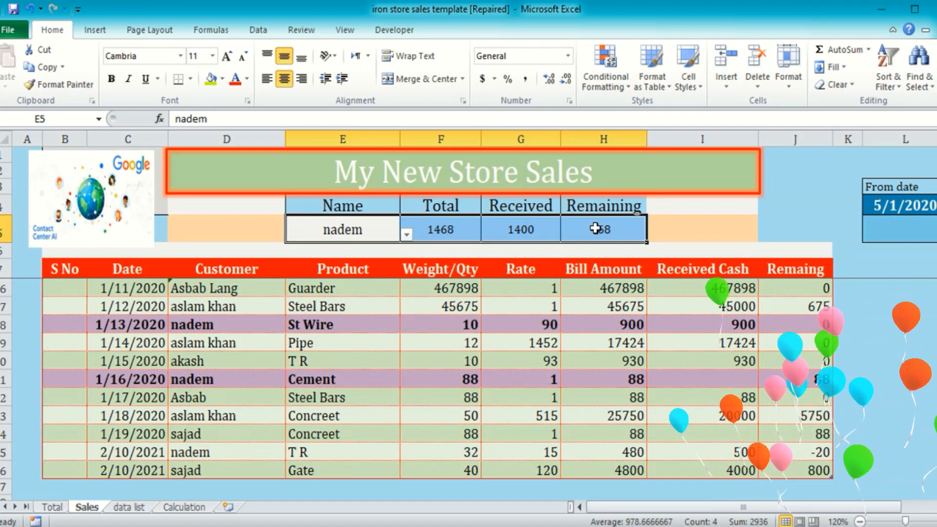
# Step: Enter =SUMIF(Date,L4,Price) in L5 to total the Bill Amount column for the From date in L4
pyautogui.click(914, 229)
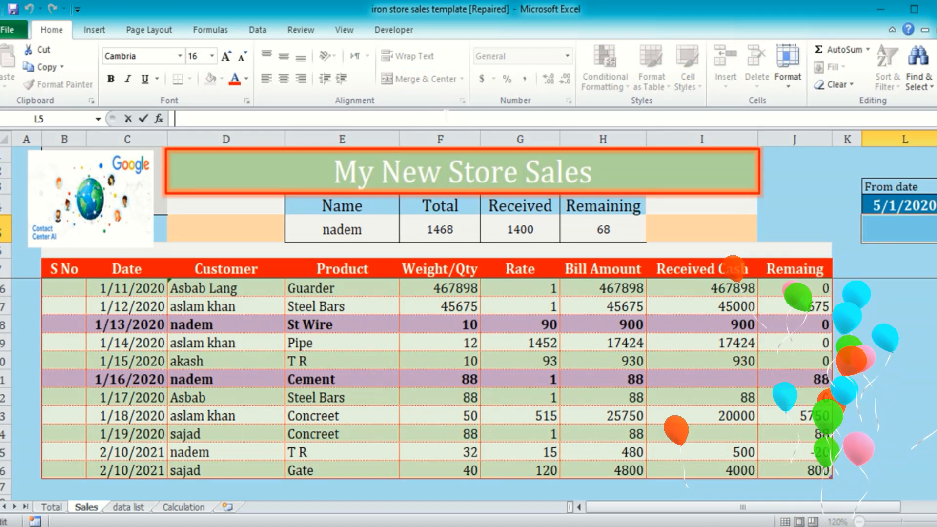
pyautogui.write('=sum')
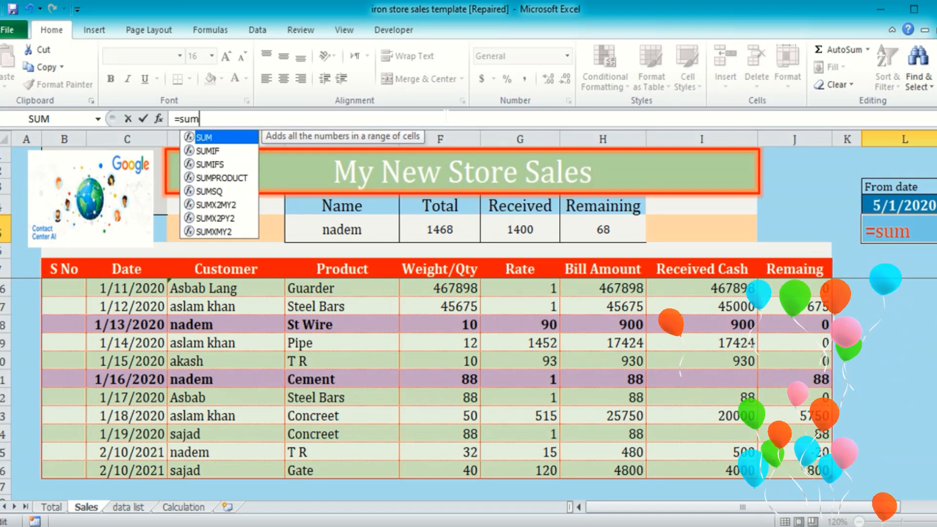
pyautogui.press('Down')
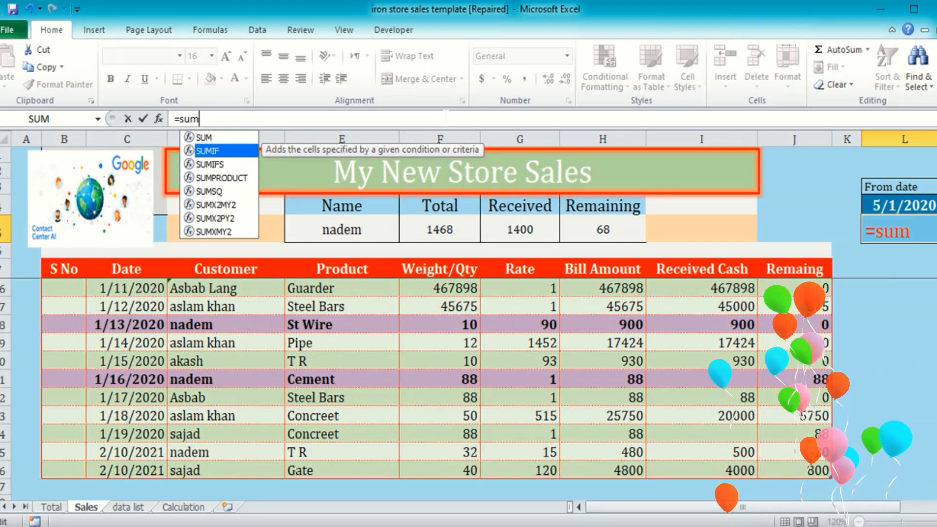
pyautogui.press('Tab')
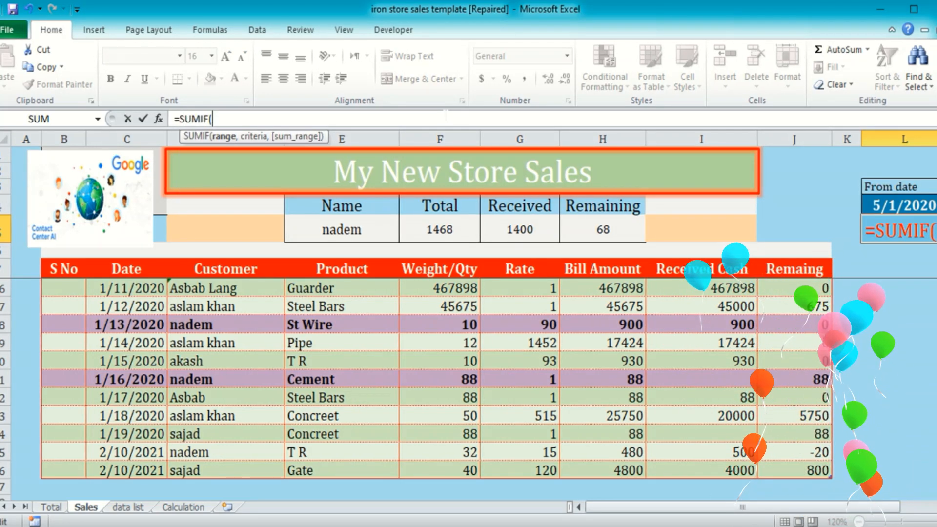
pyautogui.click(137, 258)
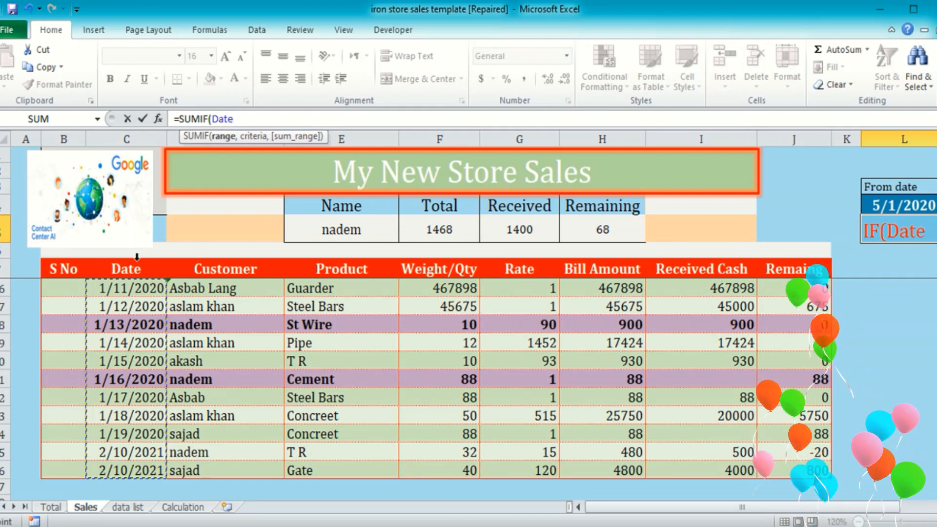
pyautogui.write(',')
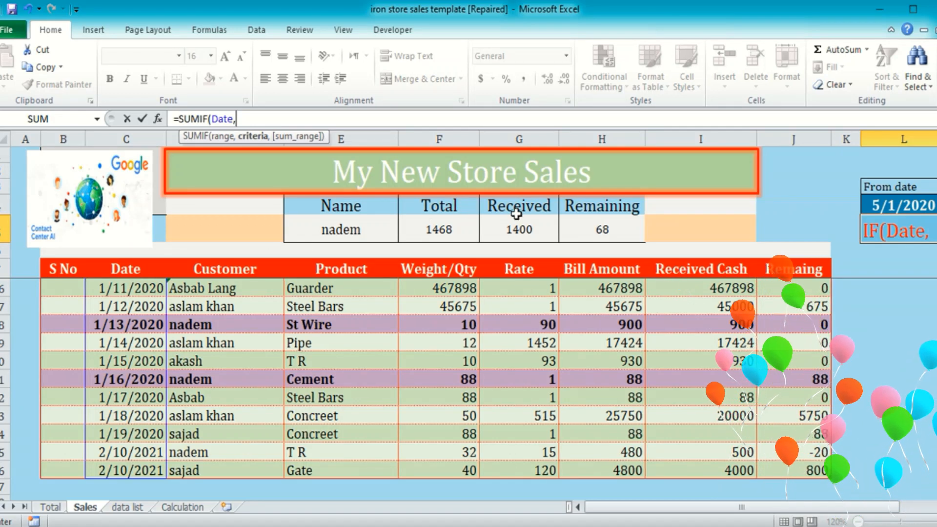
pyautogui.click(896, 207)
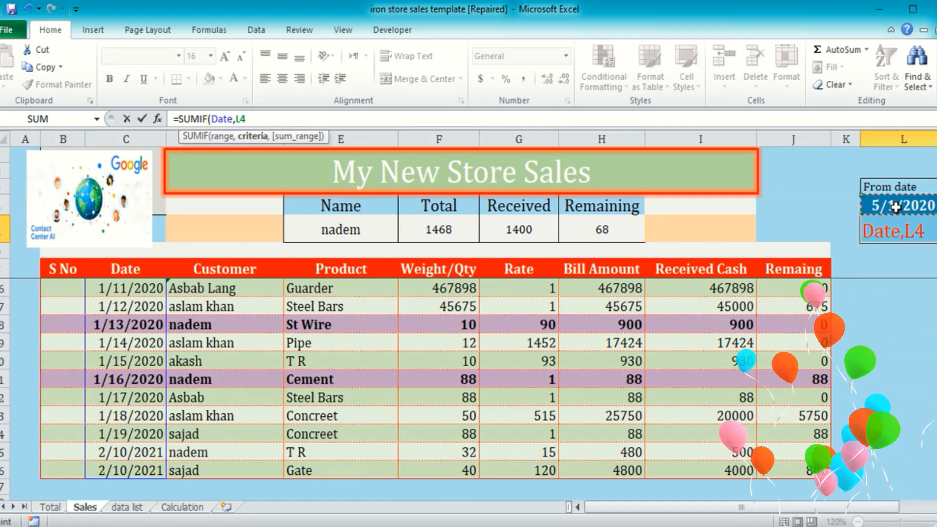
pyautogui.write(',')
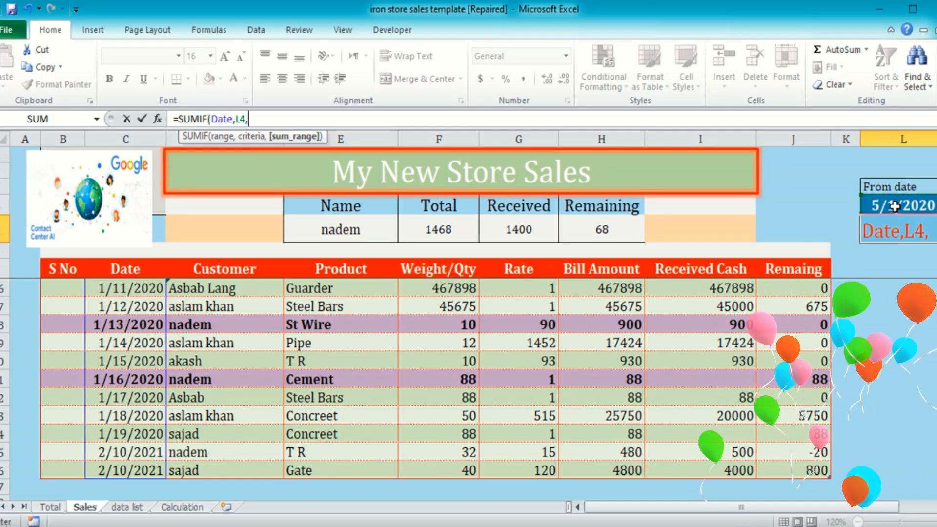
pyautogui.click(581, 259)
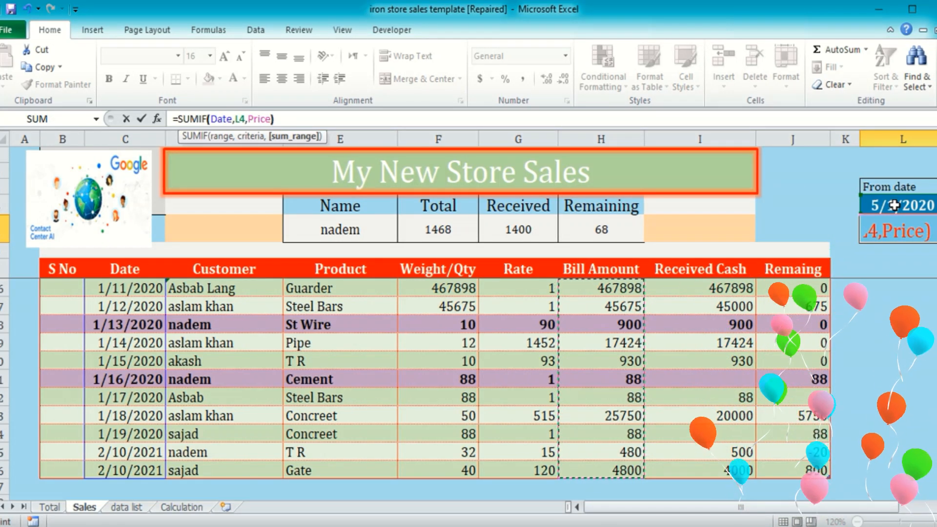
pyautogui.write(')')
pyautogui.press('Return')
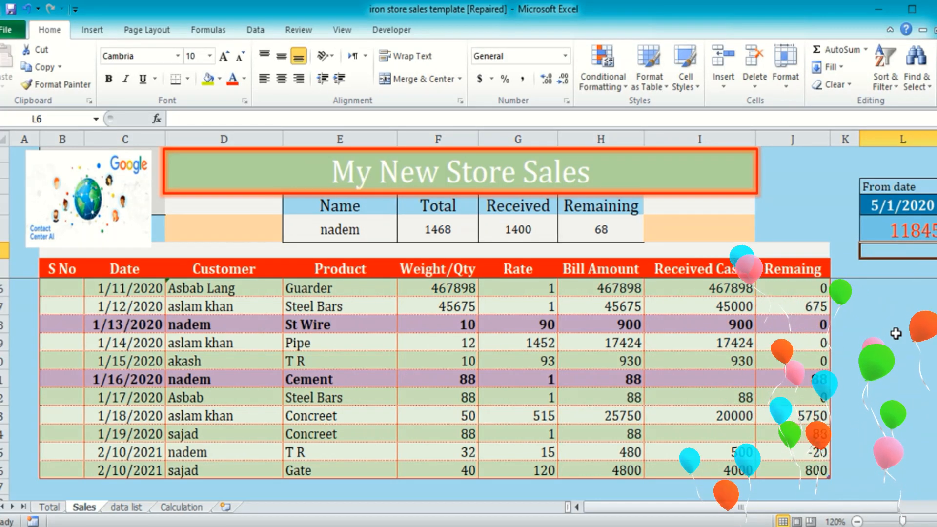
# Step: Examine the criteria and sum range arguments of the SUMIF formula in L5, leaving the formula as it is
pyautogui.click(889, 229)
pyautogui.click(238, 119)
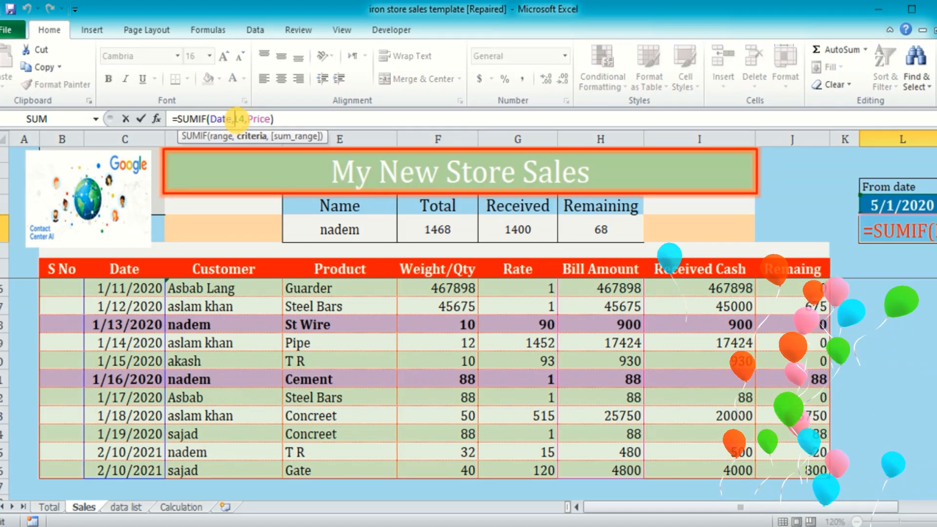
pyautogui.click(250, 136)
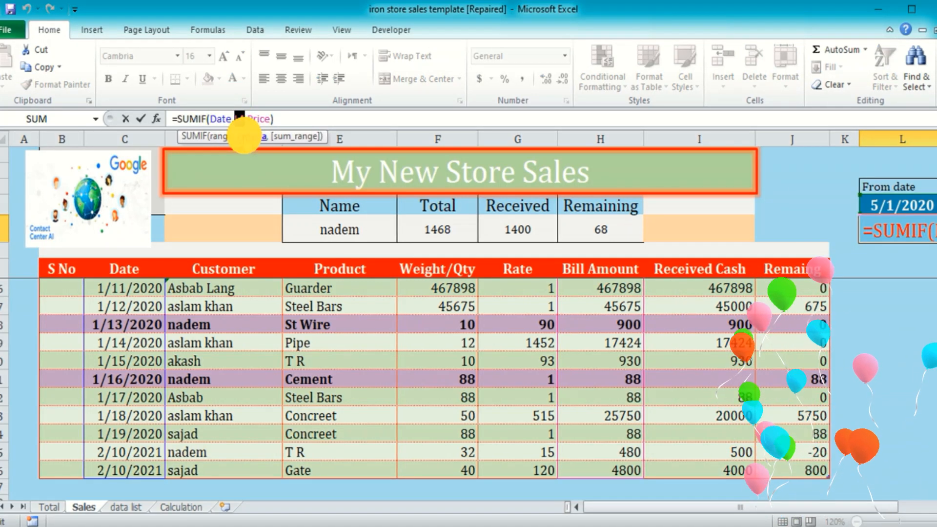
pyautogui.click(282, 136)
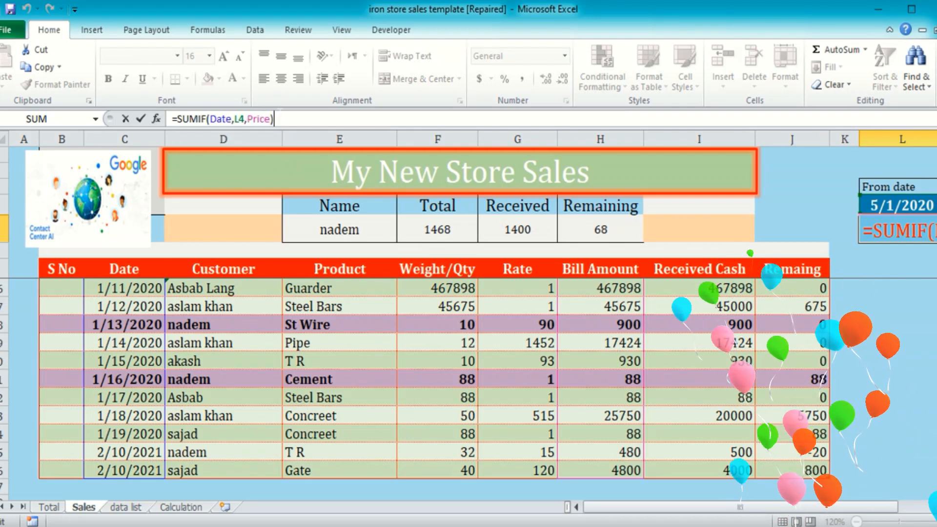
pyautogui.press('Return')
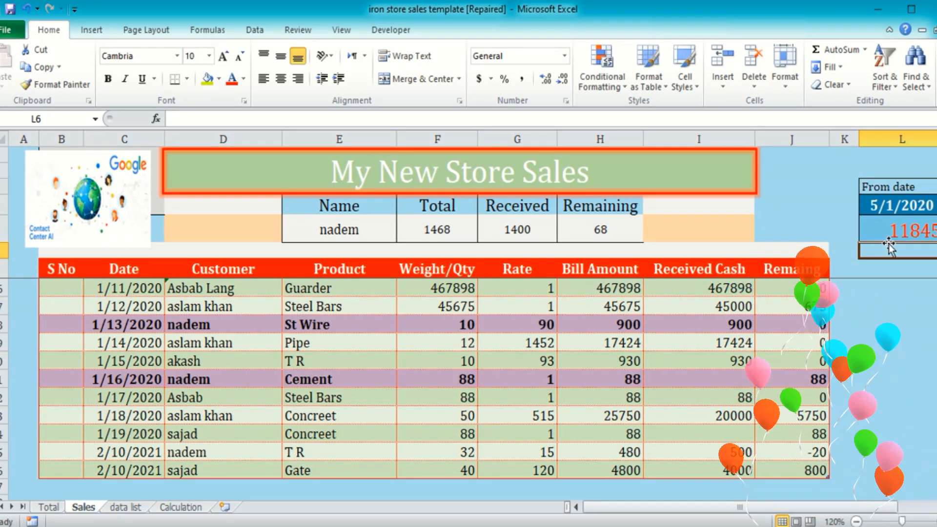
# Step: Look through the Date column of the sales table for rows matching the From date in L4 to verify the total in L5
pyautogui.click(888, 229)
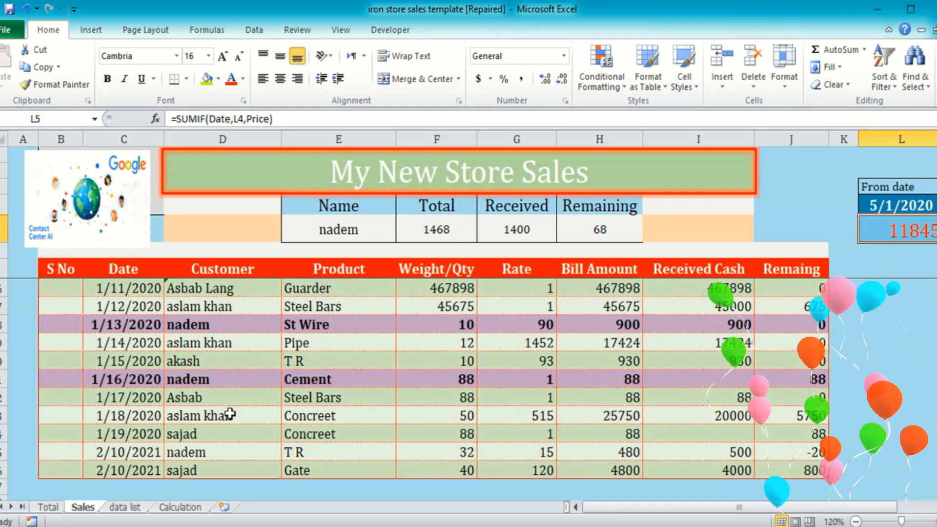
pyautogui.scroll(10, 230, 415)
pyautogui.scroll(-4, 205, 341)
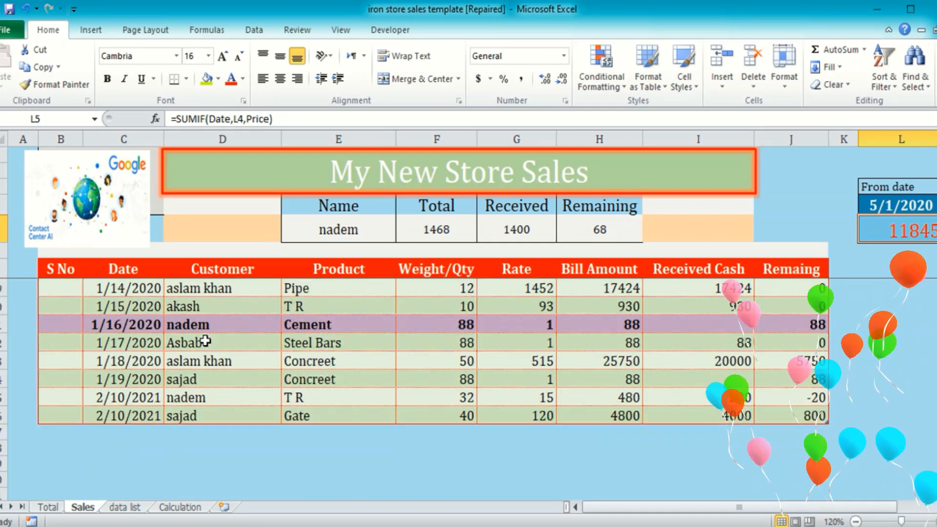
pyautogui.scroll(9, 205, 341)
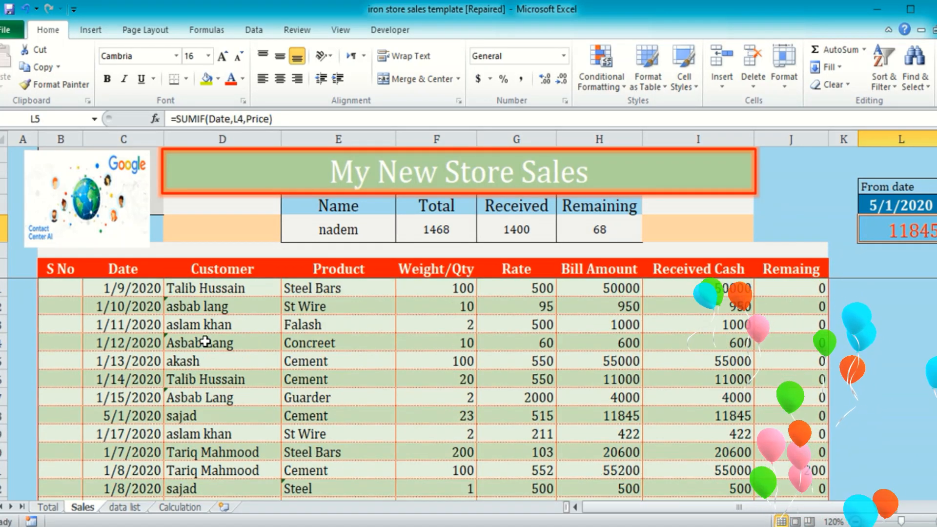
pyautogui.scroll(-2, 205, 342)
pyautogui.scroll(3, 204, 342)
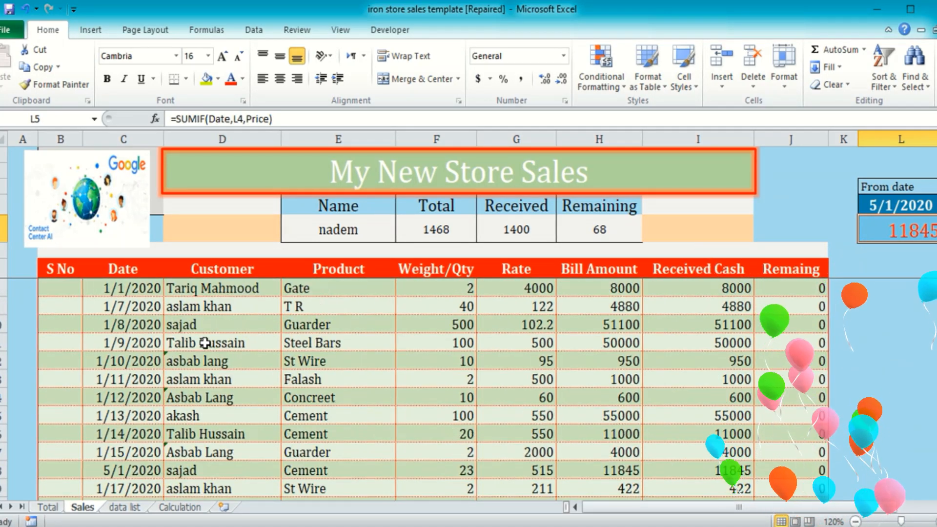
pyautogui.click(102, 289)
pyautogui.scroll(-5, 228, 419)
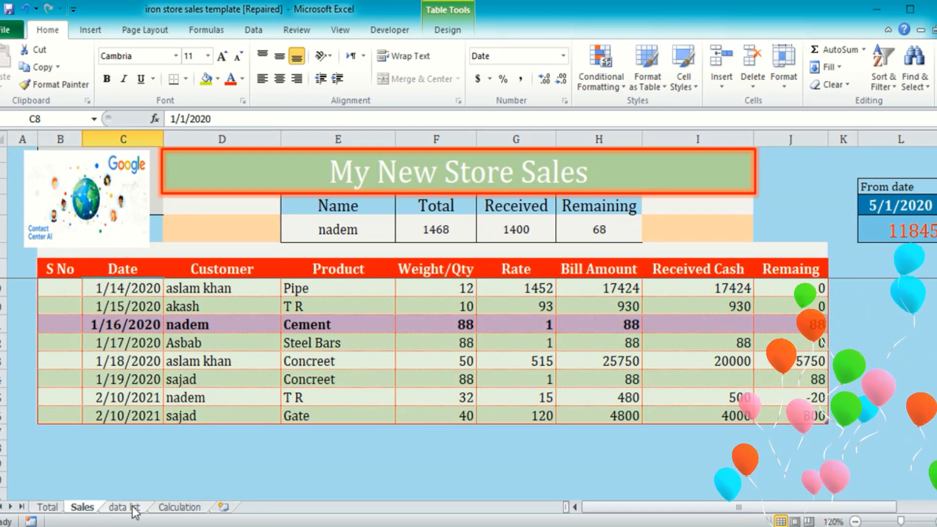
# Step: Switch to the empty Total sheet and widen columns B through P together
pyautogui.click(44, 507)
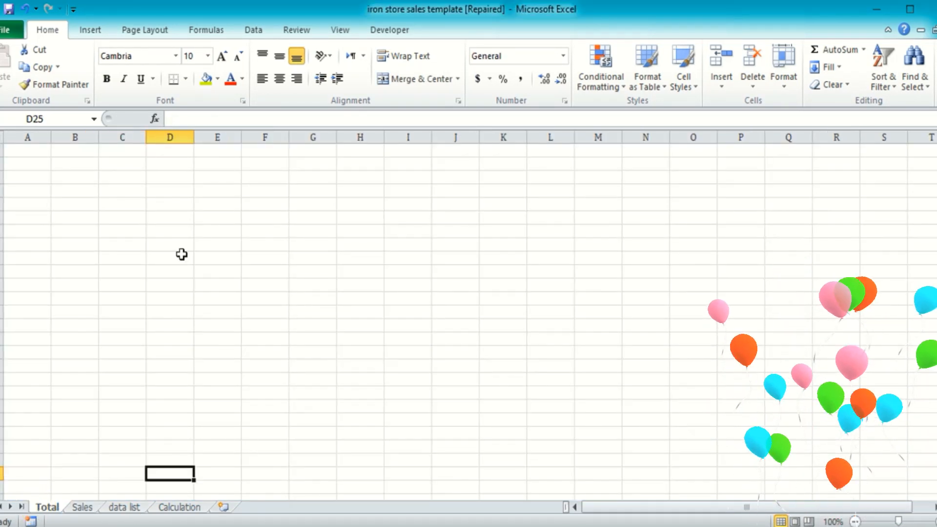
pyautogui.click(141, 246)
pyautogui.moveTo(57, 137); pyautogui.dragTo(751, 196)
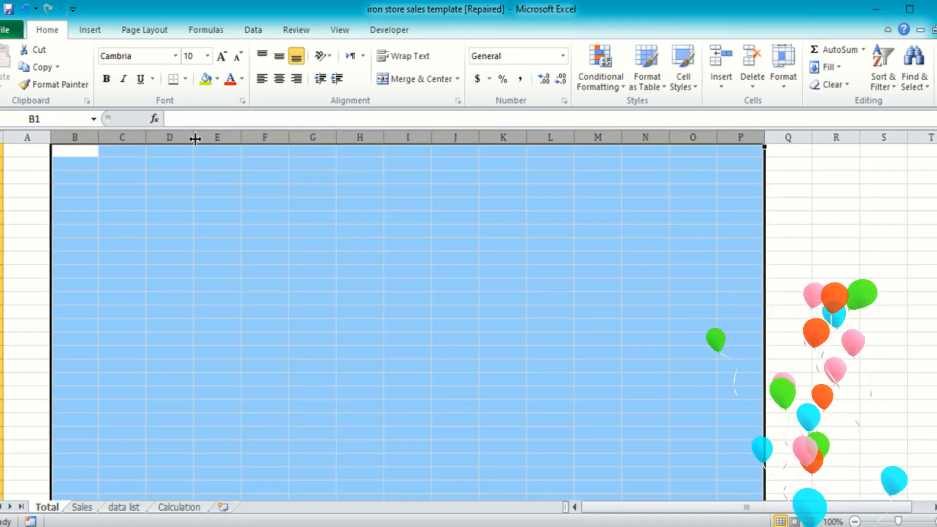
pyautogui.moveTo(196, 139); pyautogui.dragTo(215, 139)
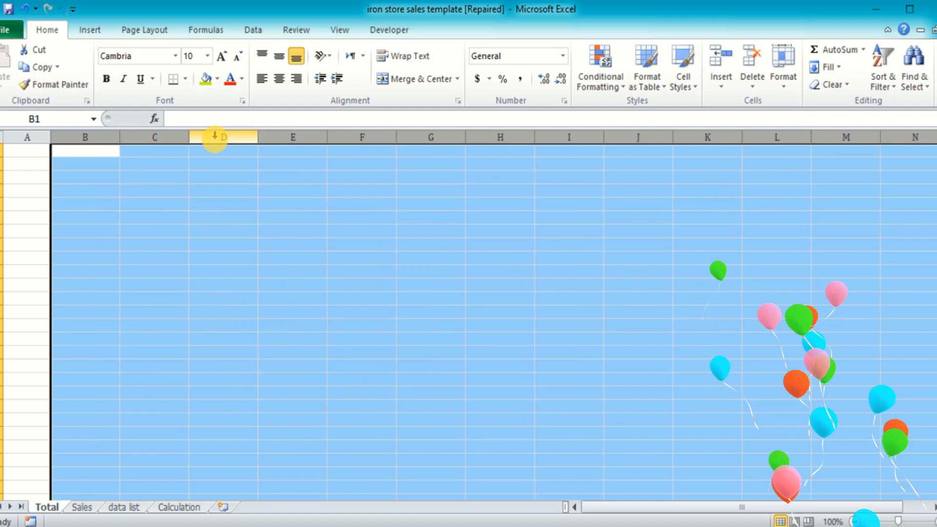
# Step: Widen columns A through J on the Total sheet further, giving them all the same width
pyautogui.click(254, 232)
pyautogui.moveTo(27, 137); pyautogui.dragTo(878, 138)
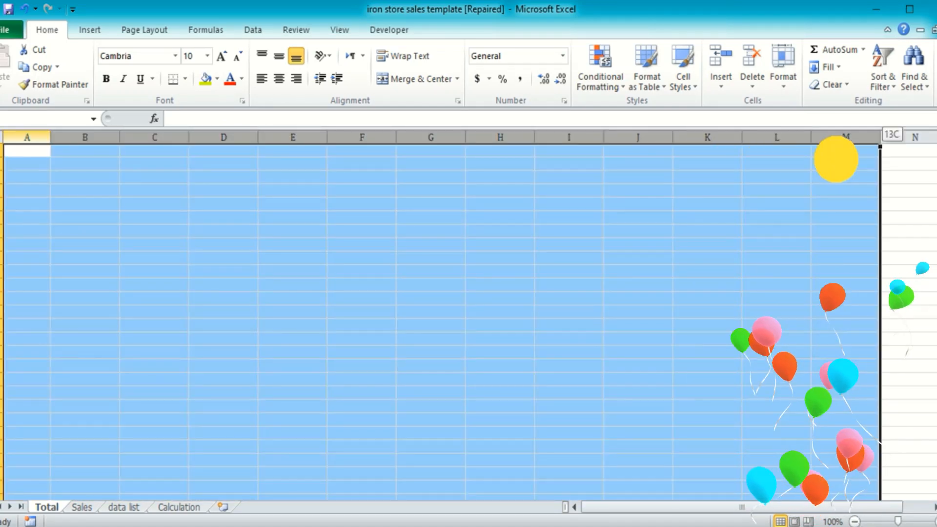
pyautogui.moveTo(836, 159); pyautogui.dragTo(670, 138)
pyautogui.moveTo(604, 138); pyautogui.dragTo(623, 140)
pyautogui.click(446, 291)
pyautogui.click(218, 282)
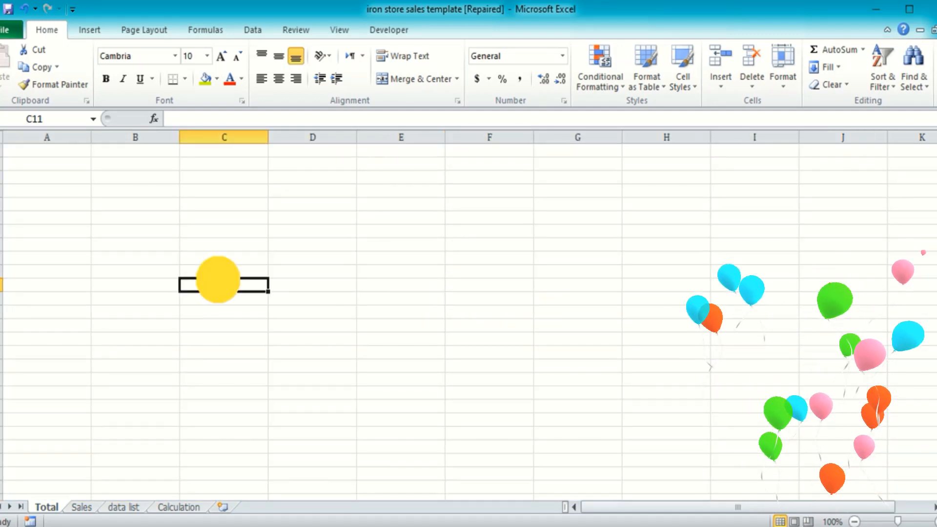
pyautogui.click(164, 247)
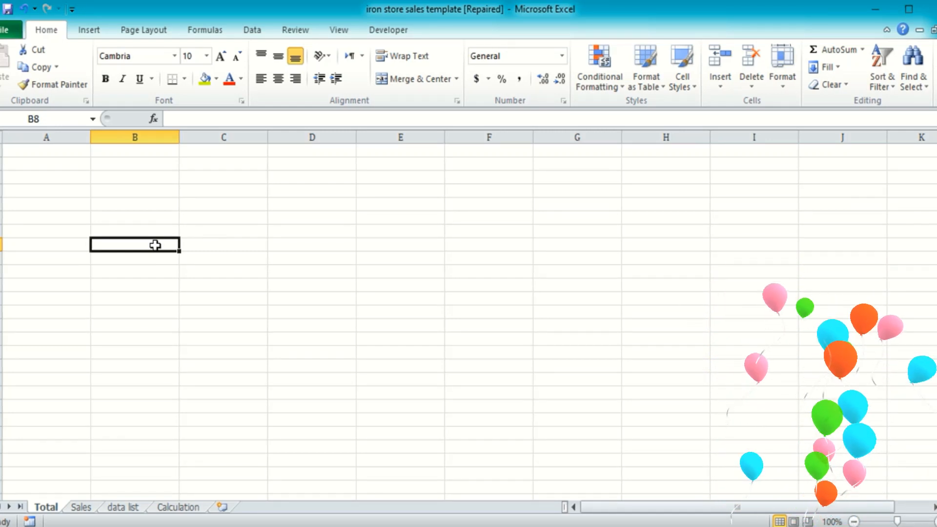
pyautogui.click(158, 263)
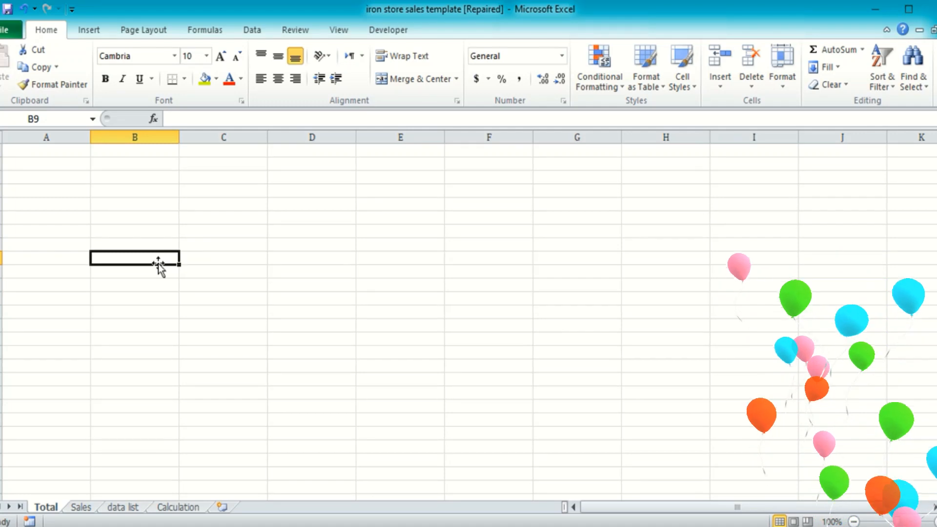
pyautogui.write('=')
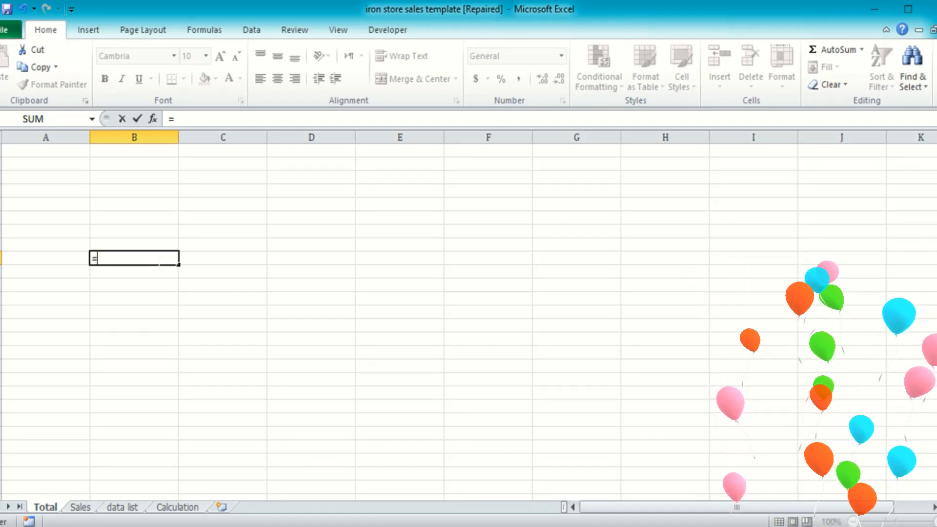
pyautogui.write('C')
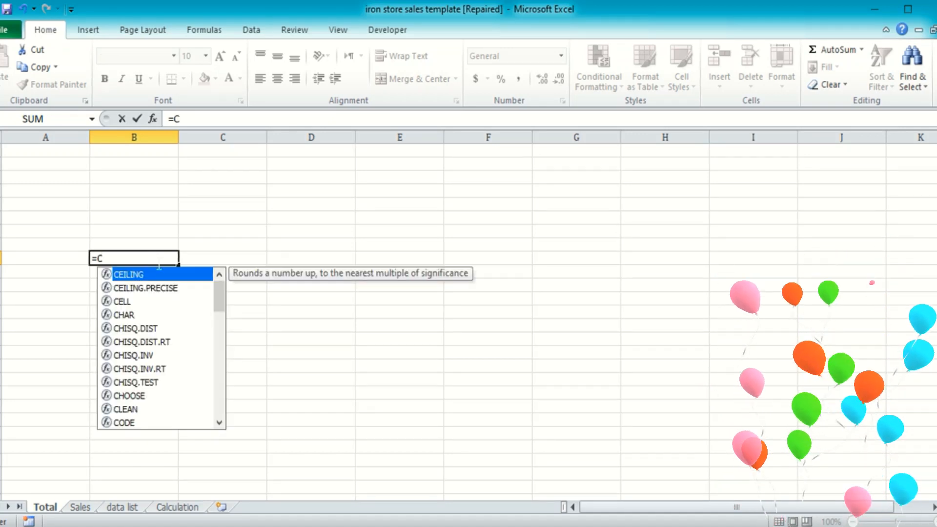
pyautogui.write('ho')
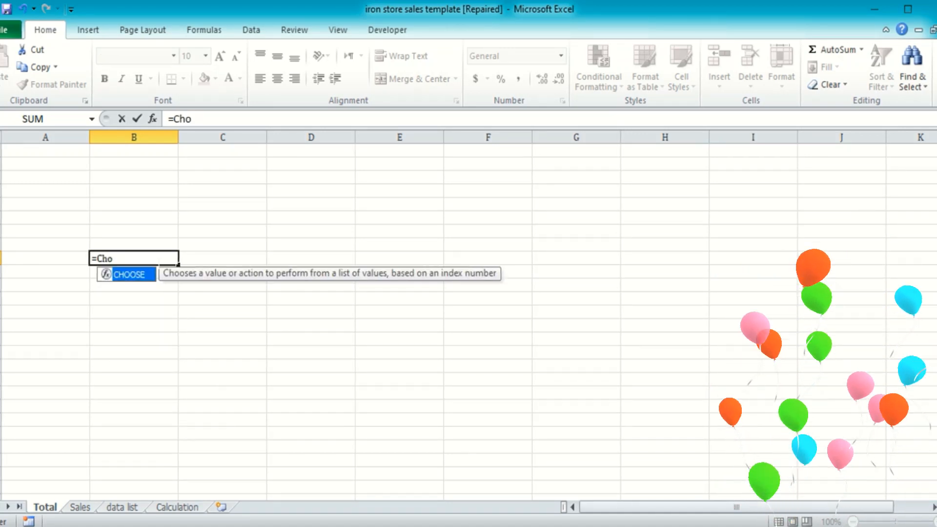
pyautogui.press('Tab')
pyautogui.moveTo(136, 260); pyautogui.dragTo(84, 262)
pyautogui.press('Escape')
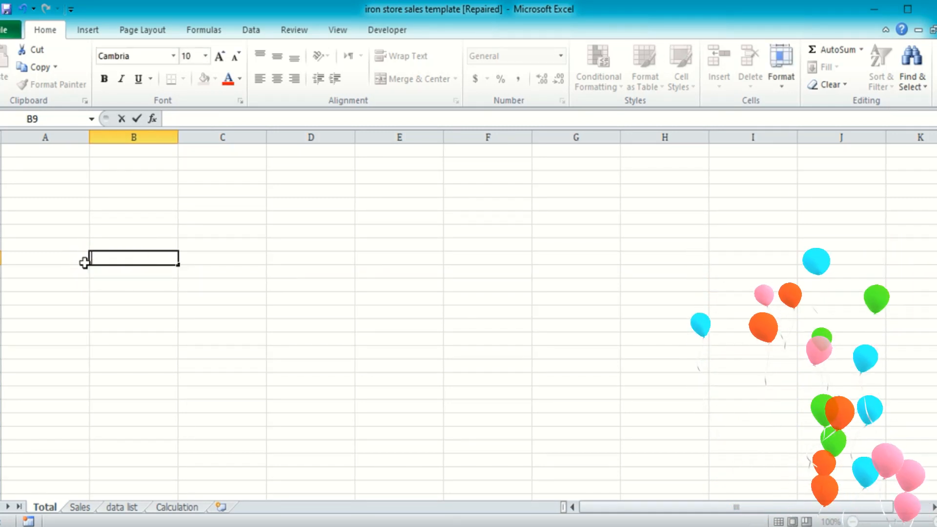
pyautogui.click(97, 285)
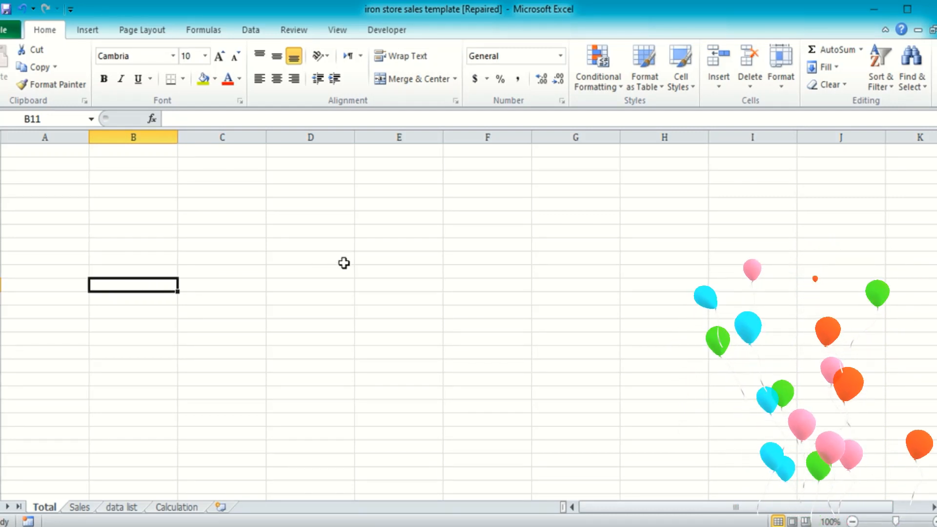
# Step: Enter the year 2020 in cell E9 of the Total sheet
pyautogui.click(367, 258)
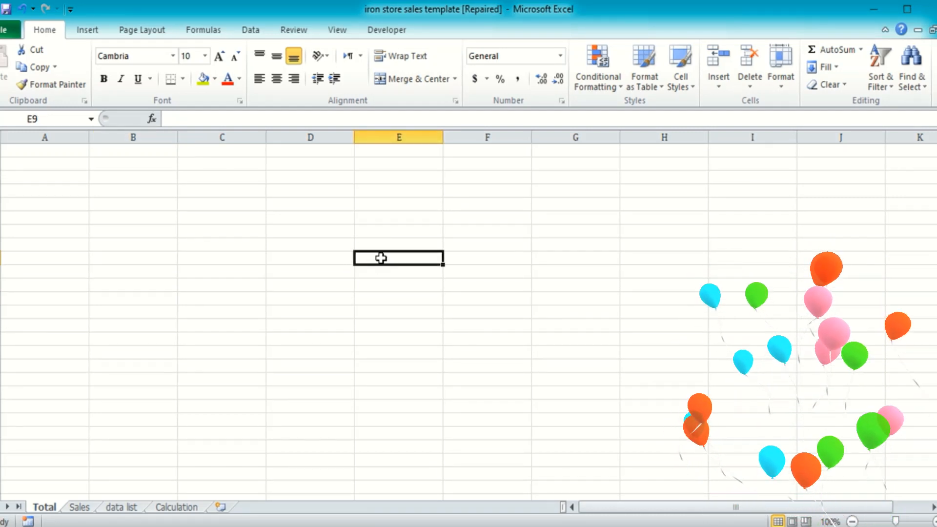
pyautogui.write('2')
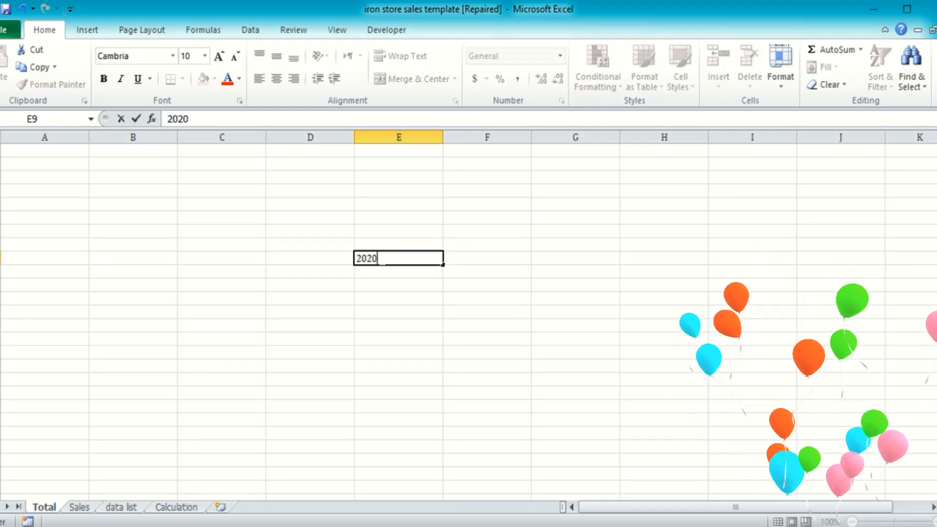
pyautogui.write('020')
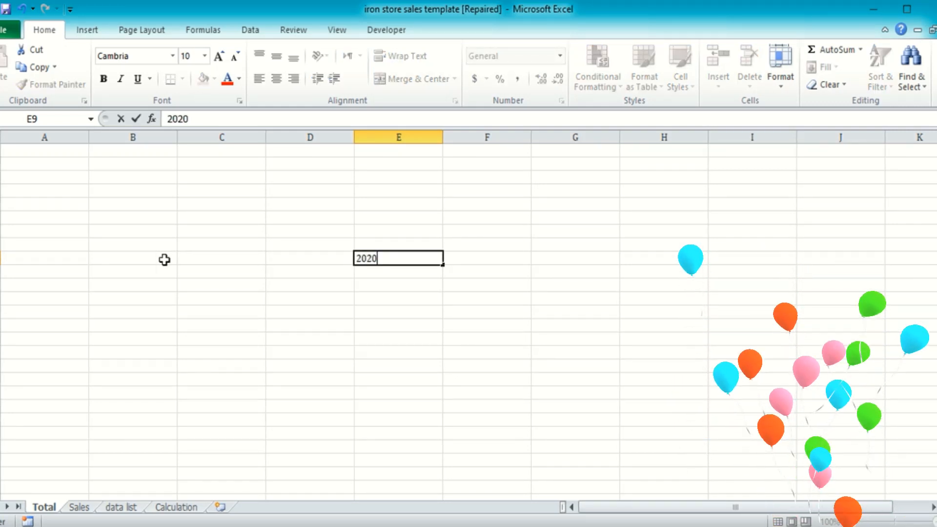
pyautogui.click(160, 259)
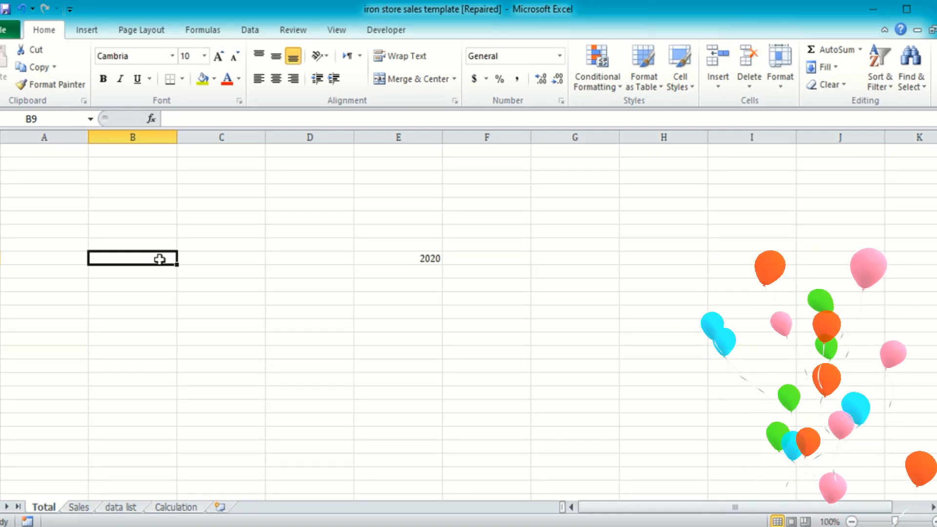
# Step: Enter the number 1 in cell C9, two columns before the year
pyautogui.click(194, 260)
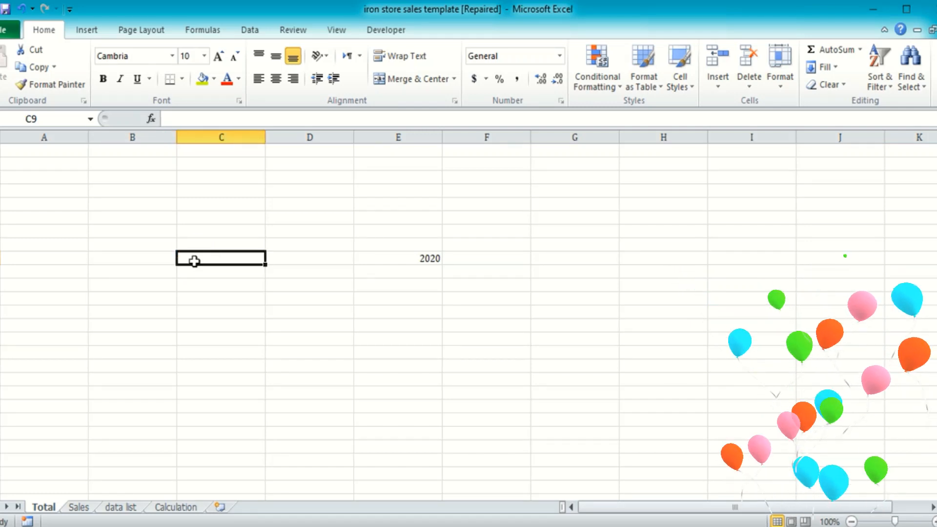
pyautogui.write('1')
pyautogui.click(163, 260)
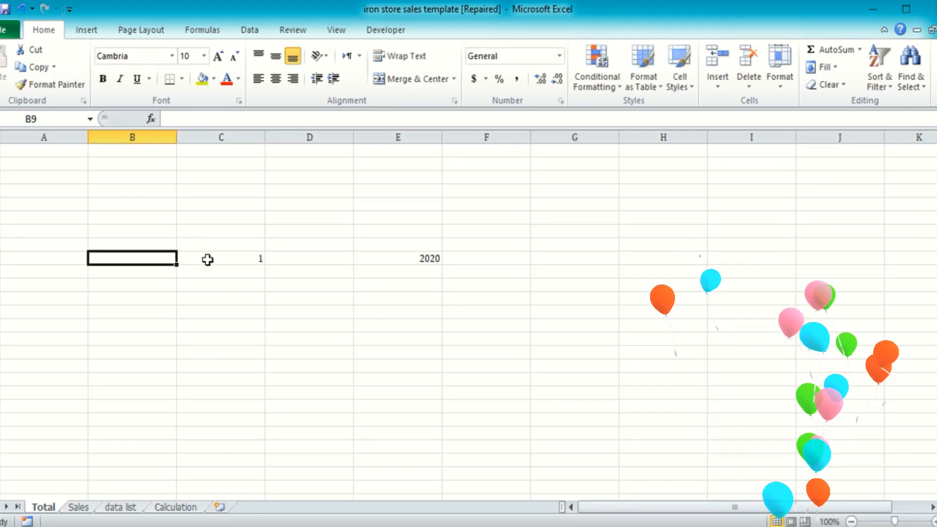
# Step: Increase the font size of the whole Total sheet to 12
pyautogui.click(3, 138)
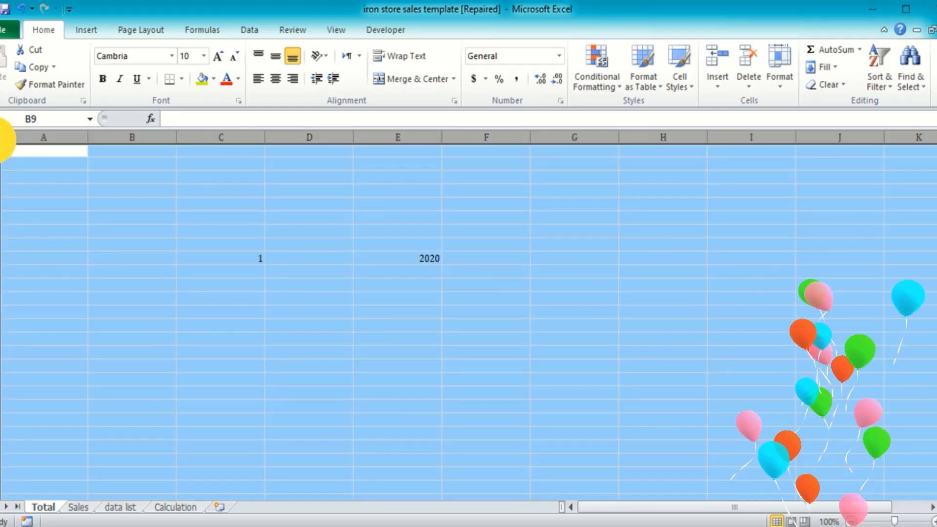
pyautogui.click(215, 59)
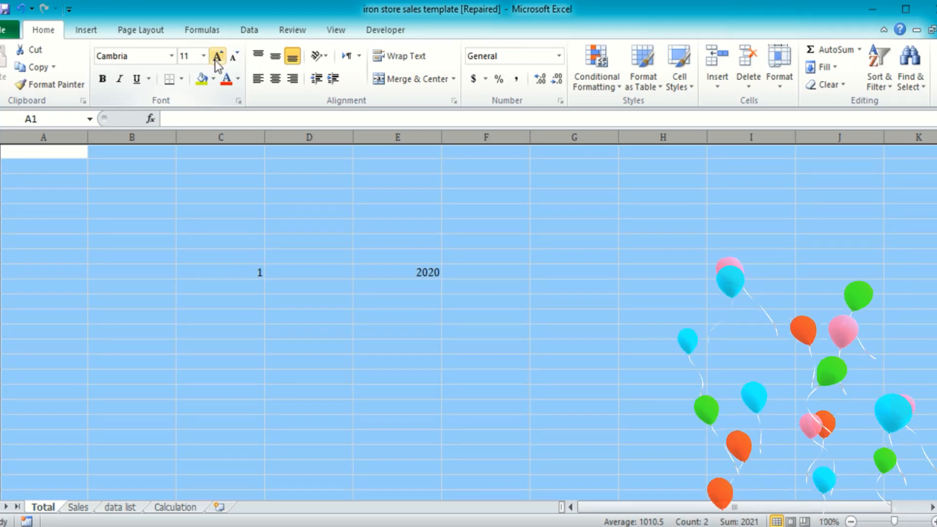
pyautogui.click(216, 57)
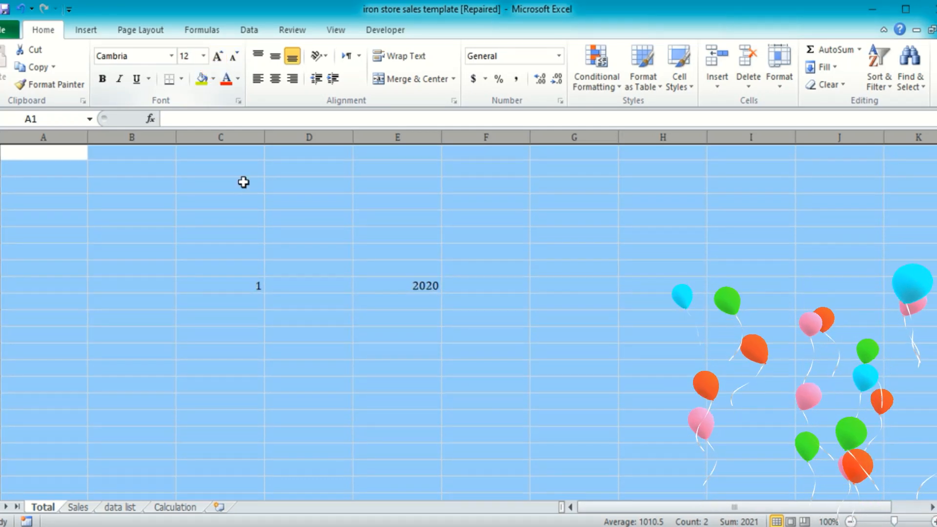
pyautogui.click(246, 315)
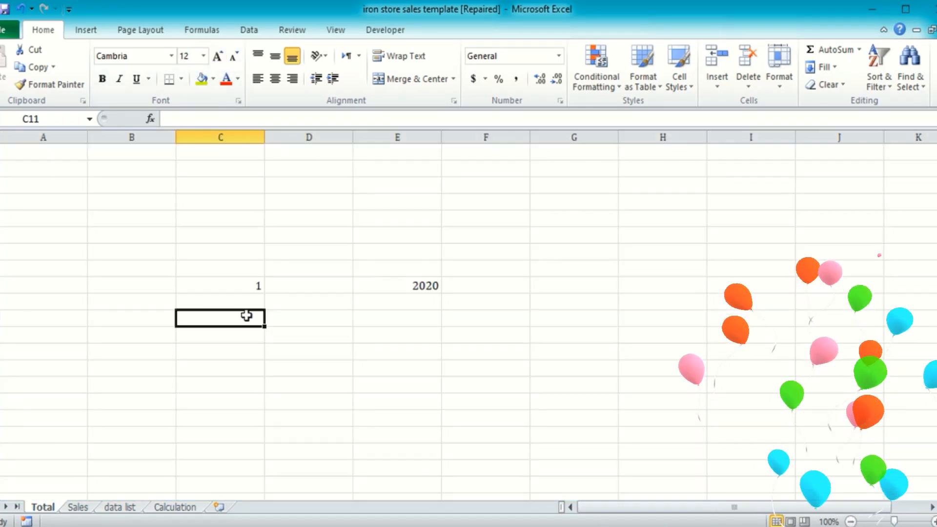
# Step: Delete column A from the Total sheet
pyautogui.click(30, 131)
pyautogui.rightClick(28, 131)
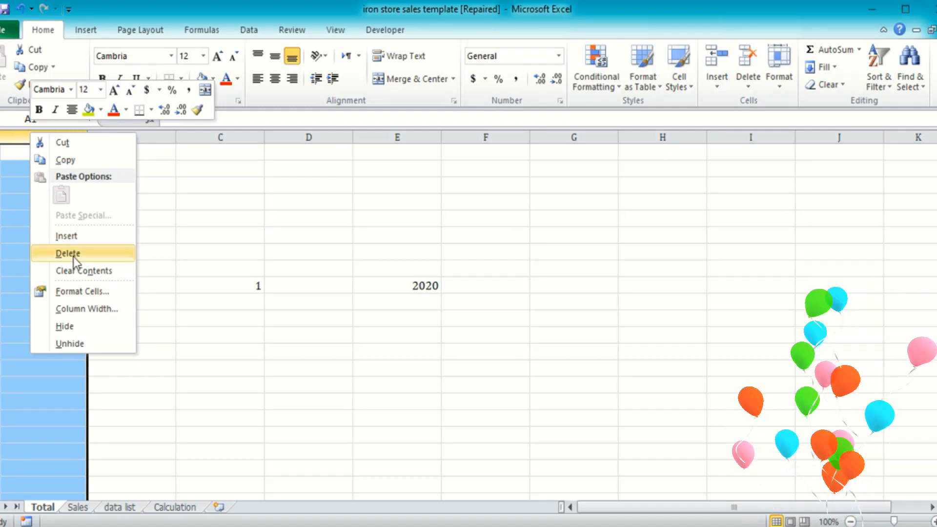
pyautogui.click(124, 253)
# Step: Clear the number 1 from cell B9, keeping the year 2020 in D9
pyautogui.click(163, 284)
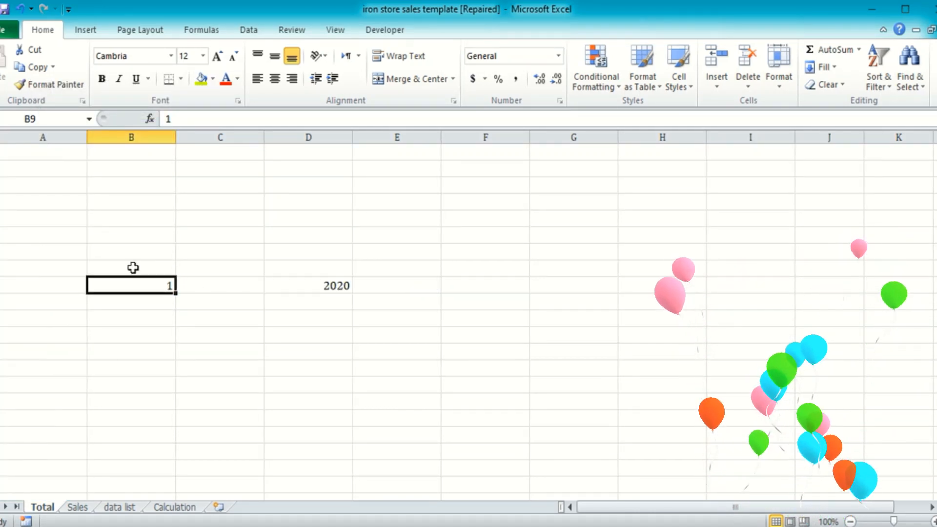
pyautogui.click(200, 287)
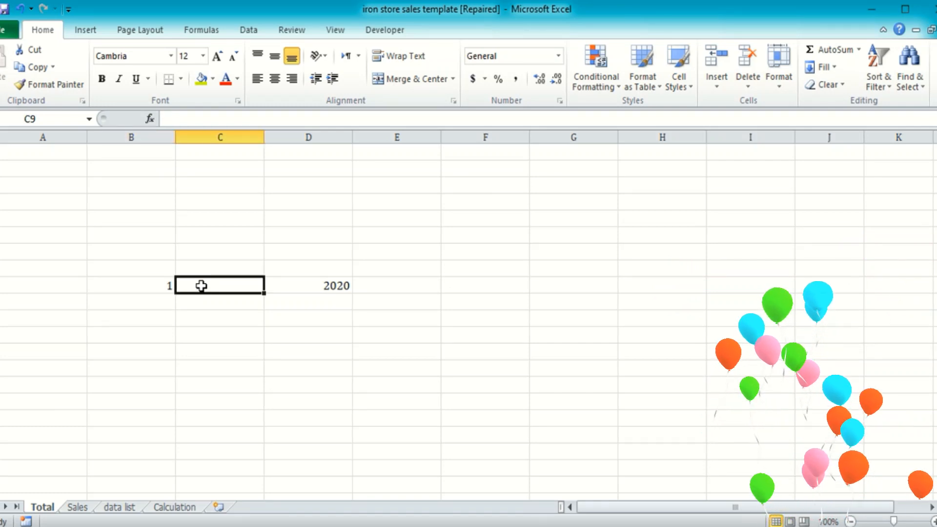
pyautogui.click(136, 289)
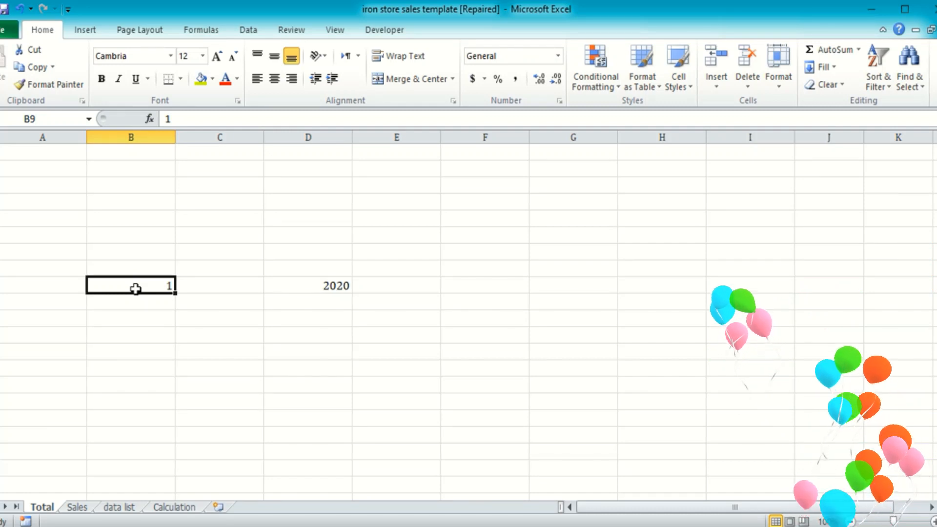
pyautogui.press('Delete')
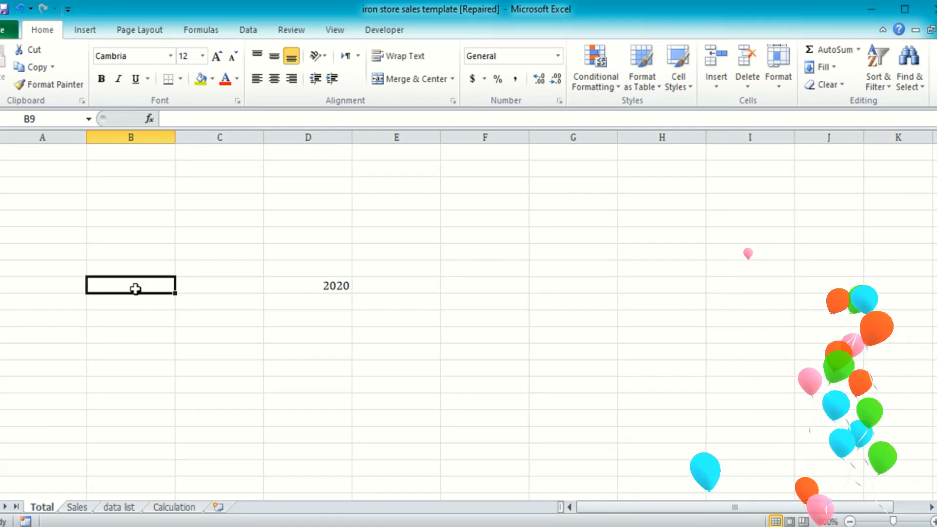
pyautogui.click(242, 289)
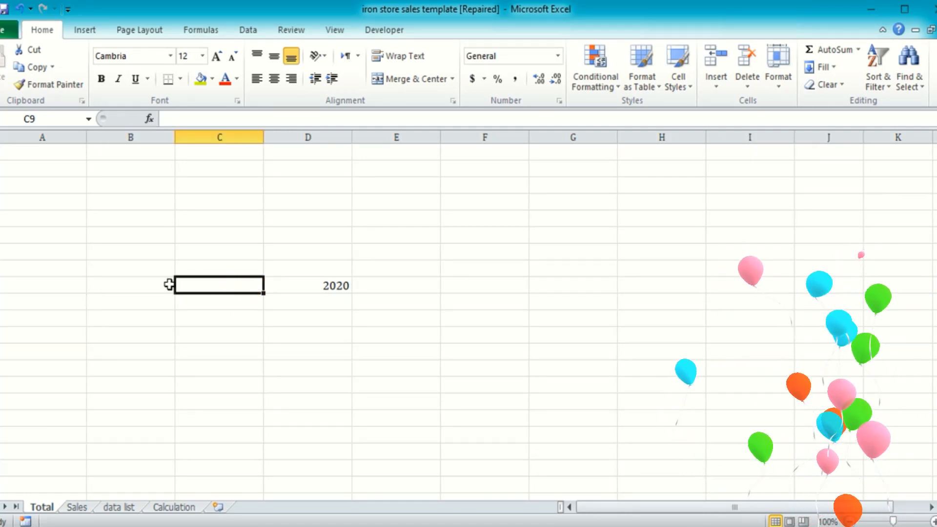
pyautogui.click(271, 286)
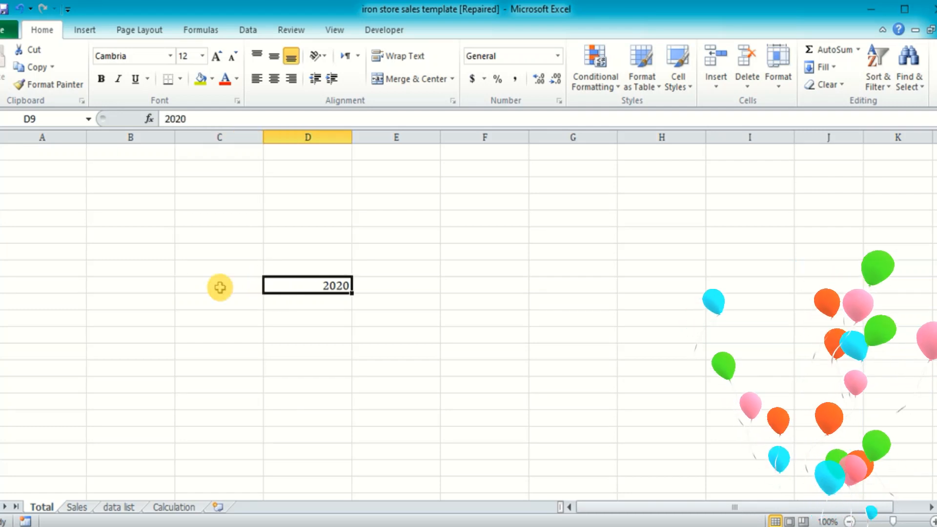
pyautogui.click(98, 285)
# Step: Enter the date 1/1/2020 in B11 and the header Date above it in B10
pyautogui.click(125, 315)
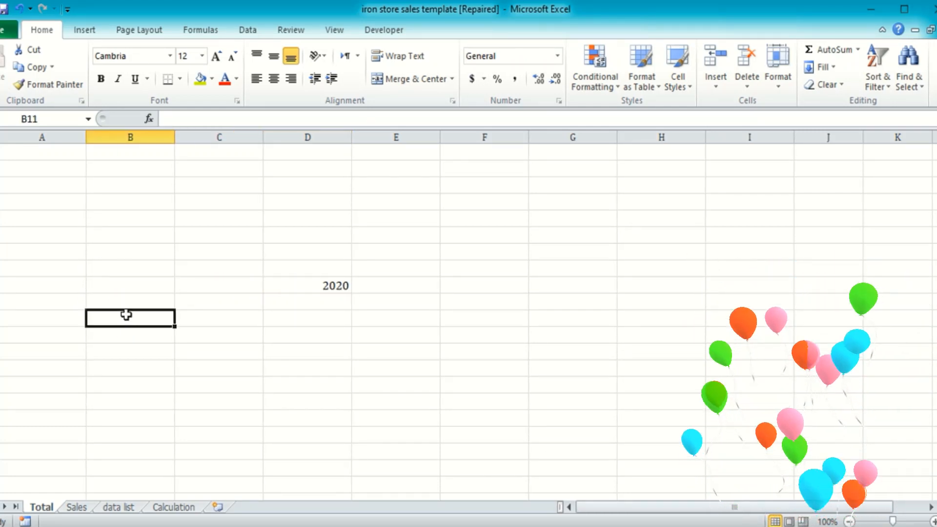
pyautogui.write('1/')
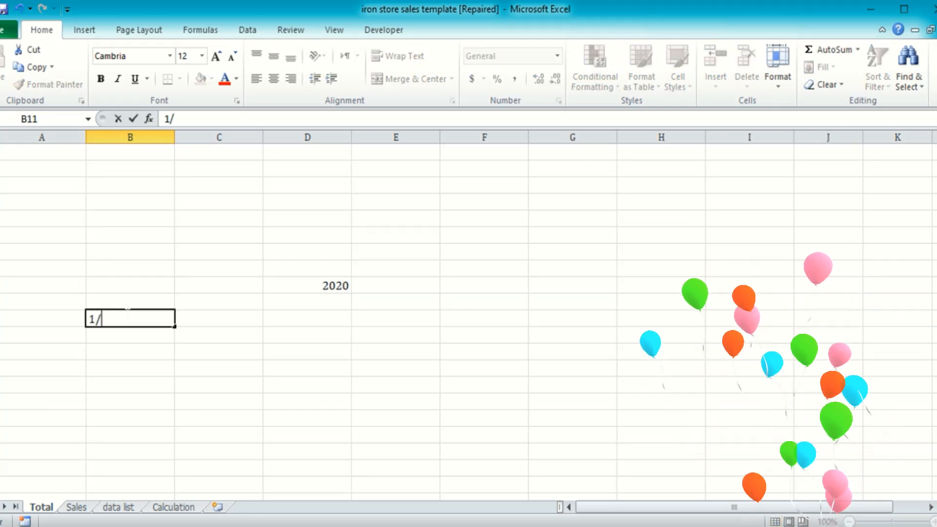
pyautogui.write('1/2020')
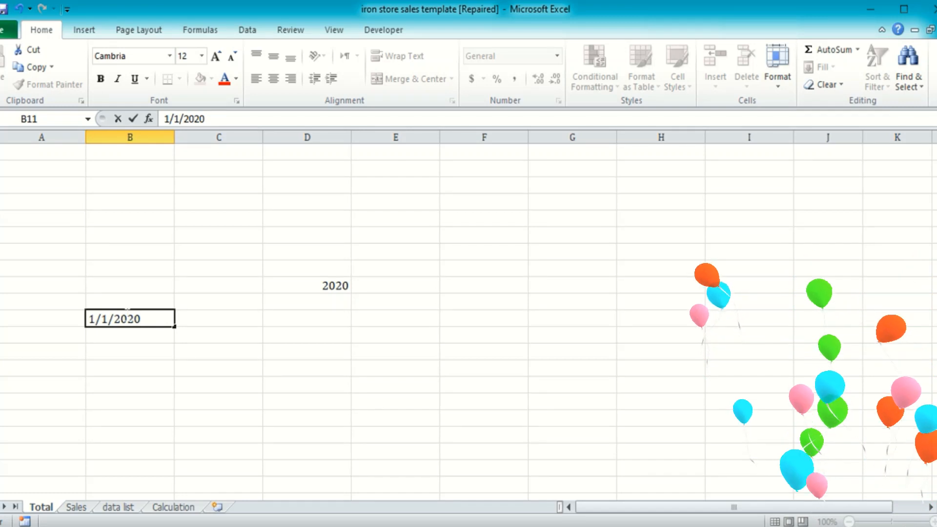
pyautogui.click(125, 301)
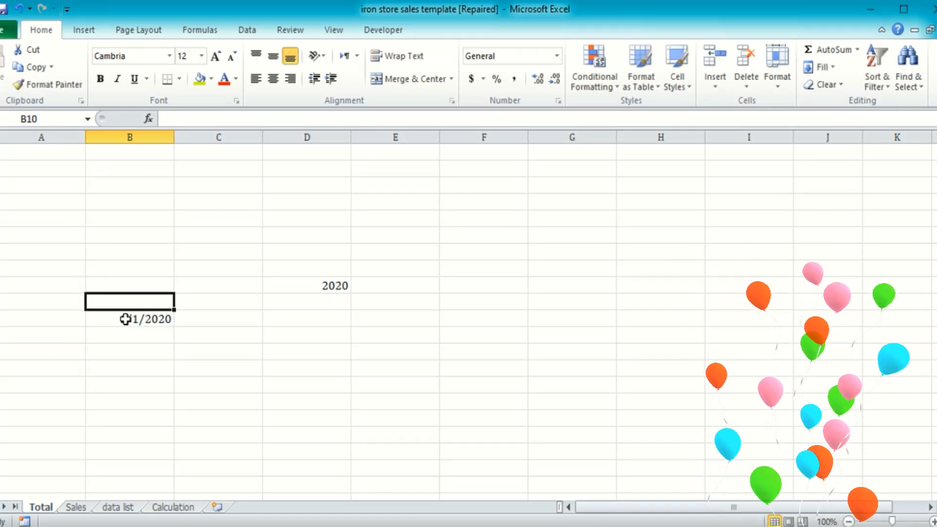
pyautogui.write('Da')
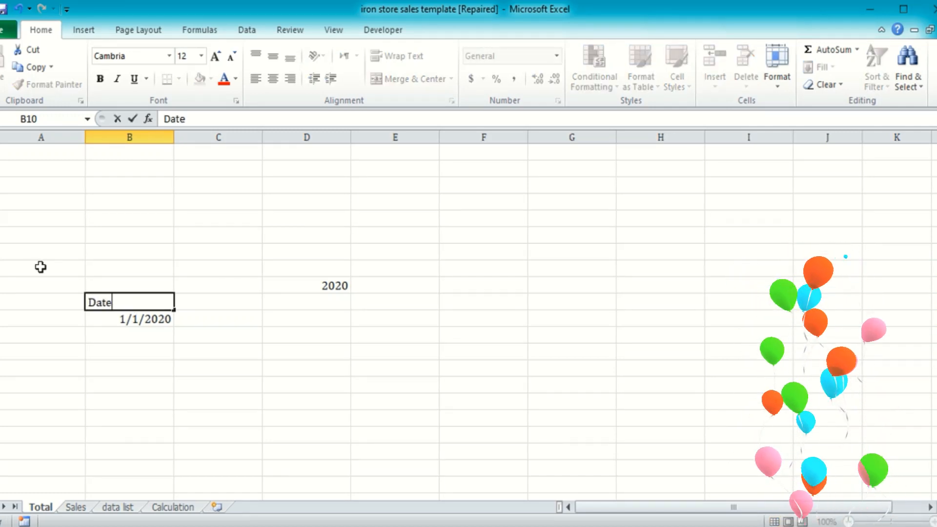
pyautogui.write('te')
pyautogui.click(202, 301)
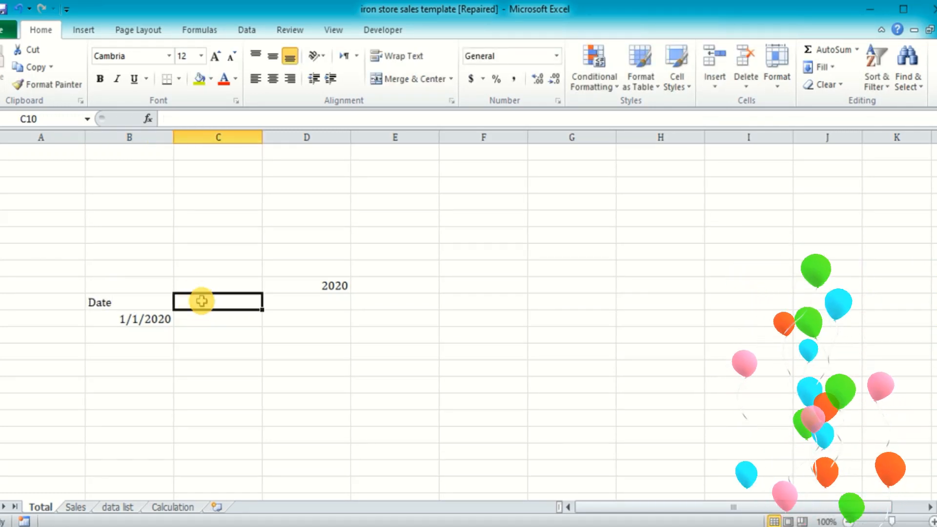
# Step: Fill the date series down from B11 to B17, ending at 1/7/2020
pyautogui.click(122, 319)
pyautogui.click(123, 335)
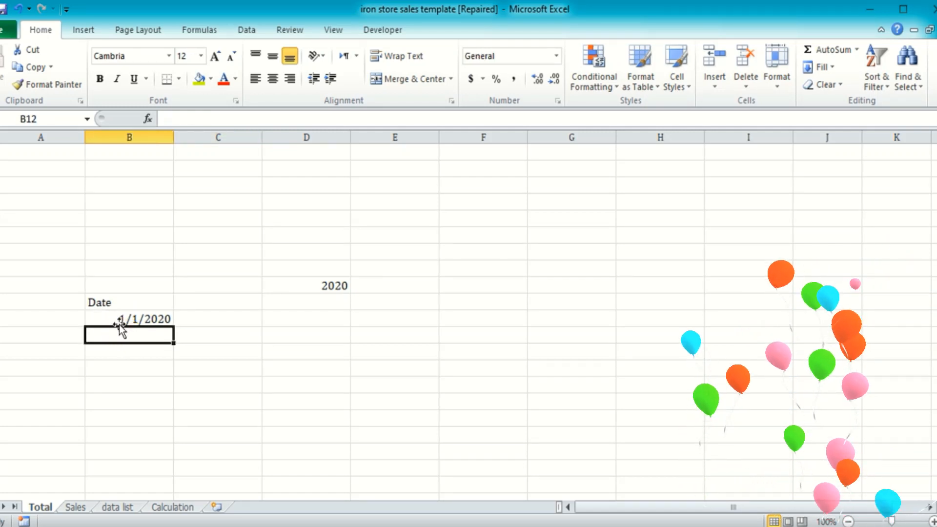
pyautogui.click(123, 320)
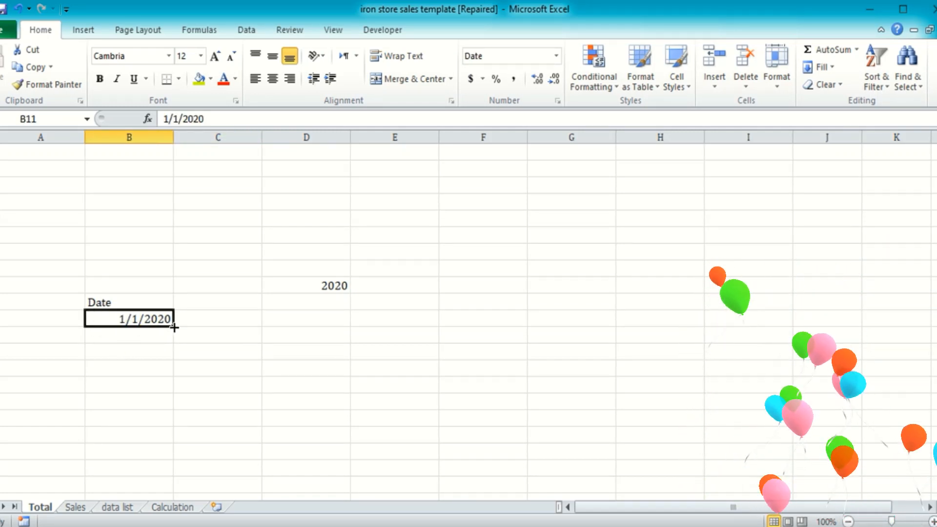
pyautogui.moveTo(173, 327); pyautogui.dragTo(172, 424)
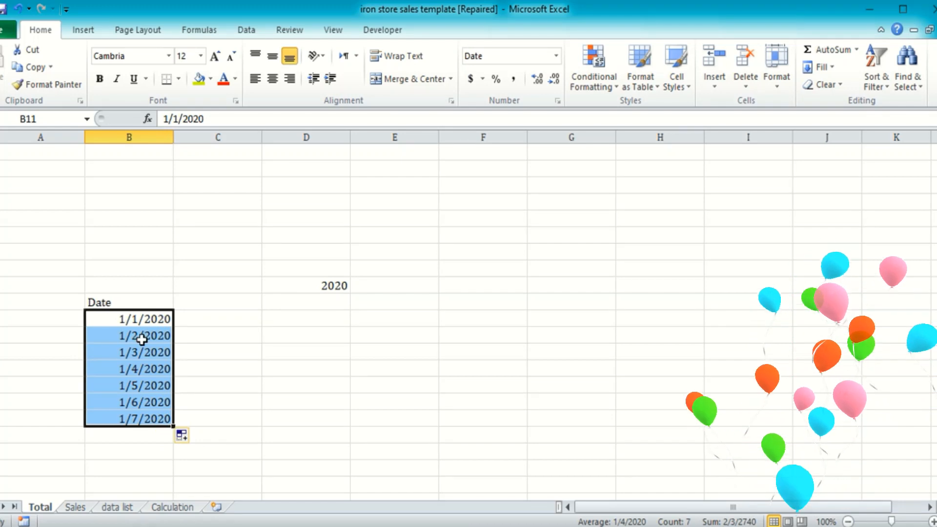
# Step: Enter the header Sales in C10, beside the Date header on the Total sheet
pyautogui.click(197, 300)
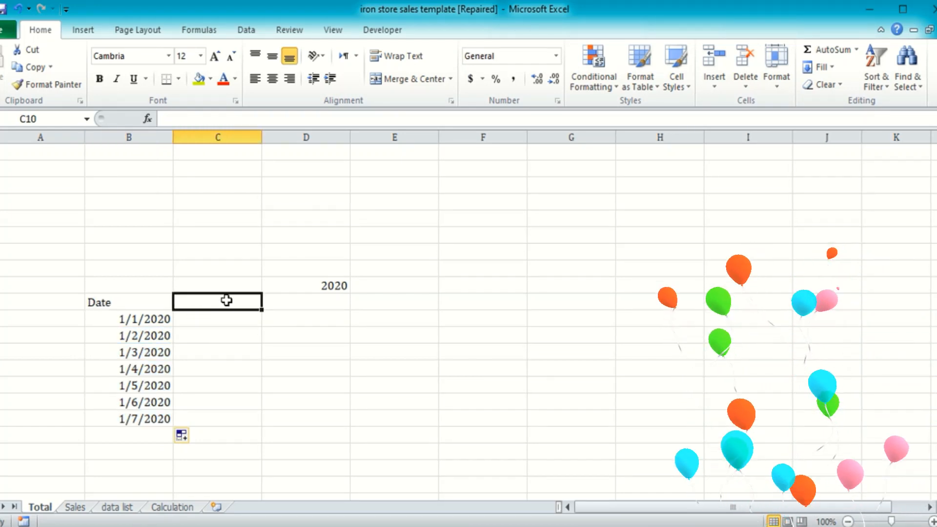
pyautogui.write('S')
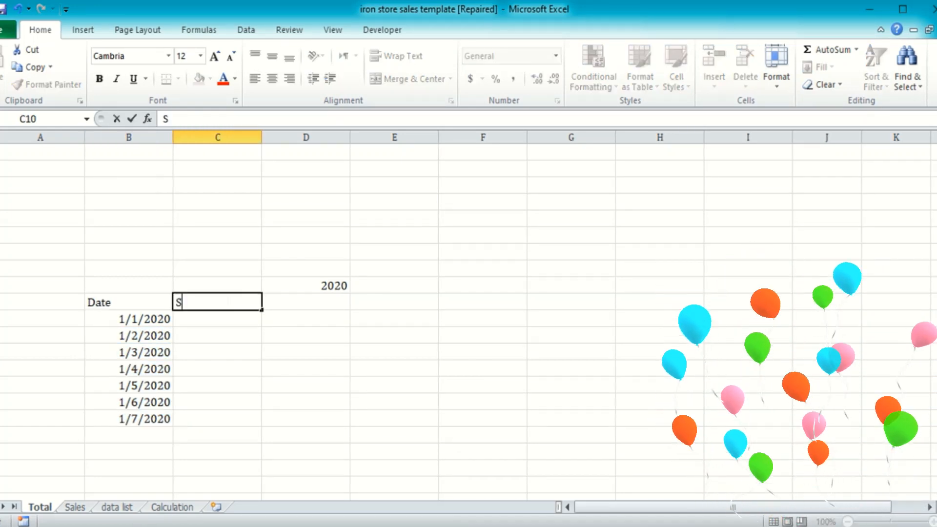
pyautogui.write('alle')
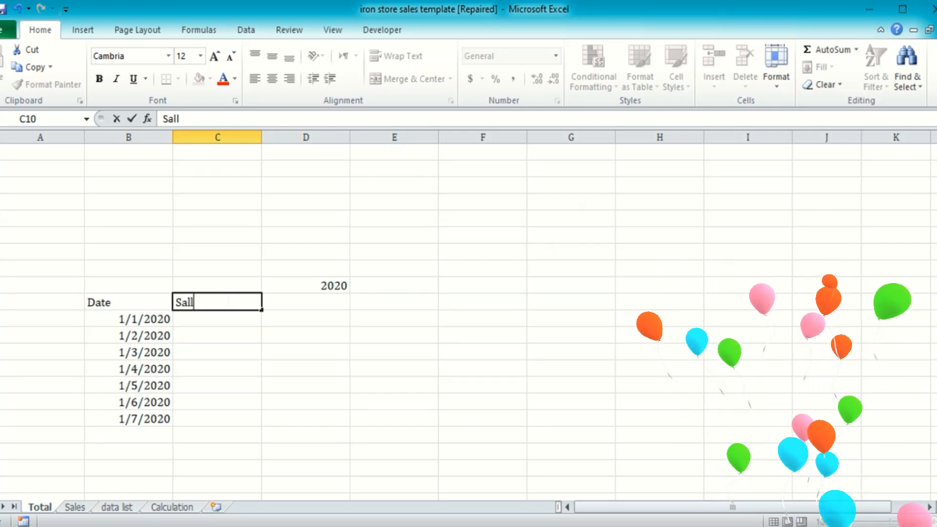
pyautogui.press('BackSpace')
pyautogui.press('BackSpace')
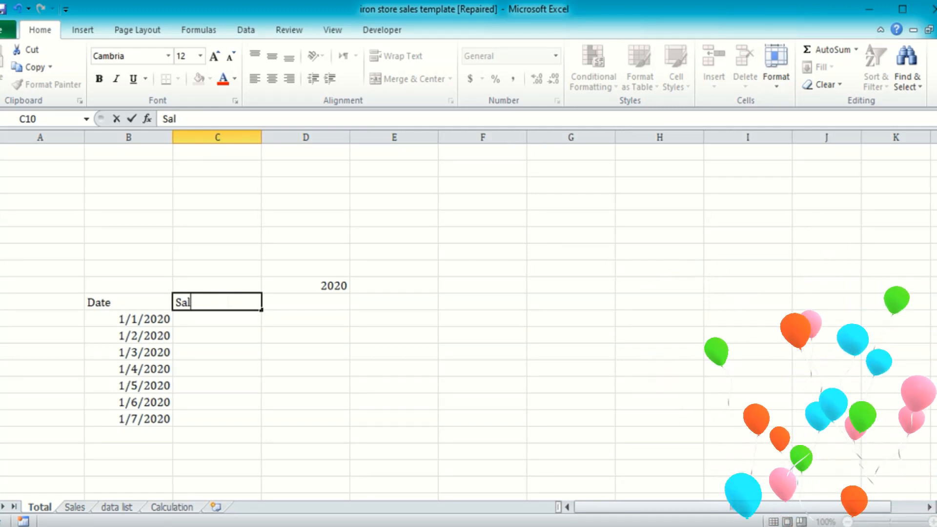
pyautogui.write('es')
pyautogui.press('Tab')
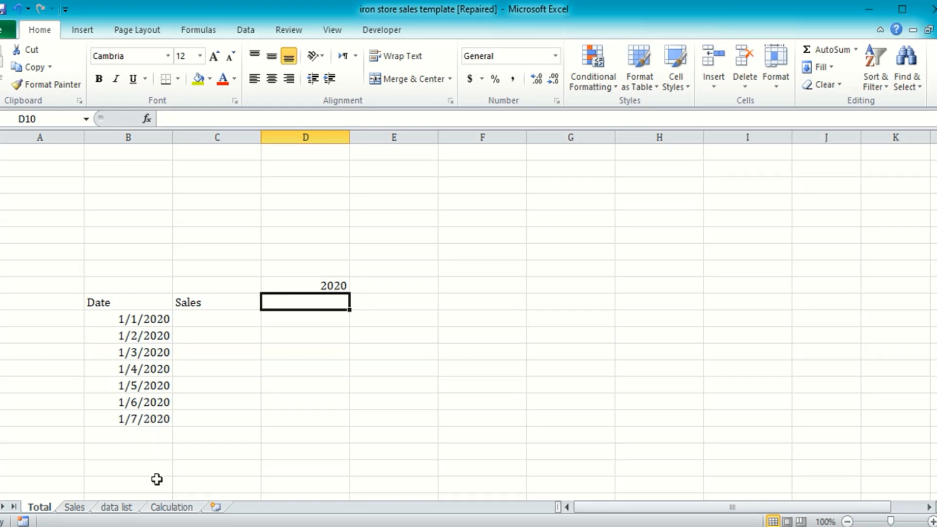
pyautogui.click(160, 509)
pyautogui.click(116, 508)
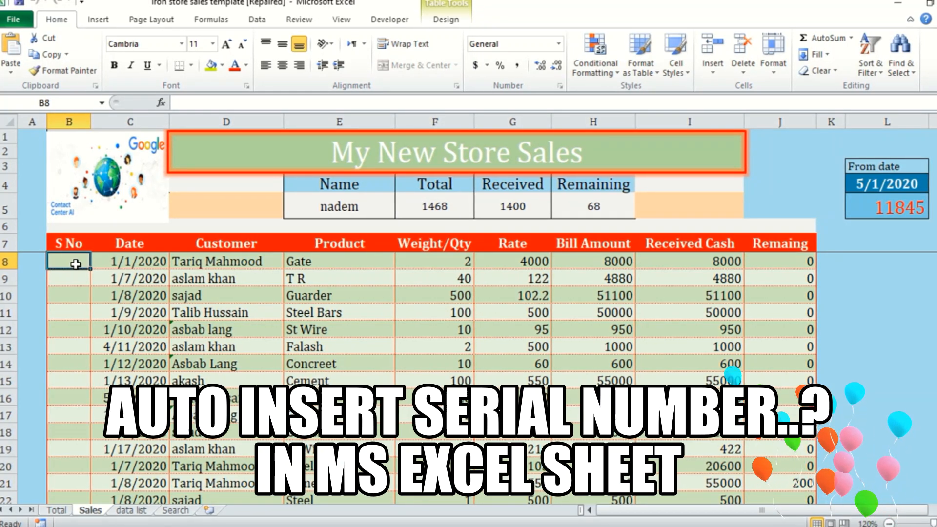
pyautogui.write('=')
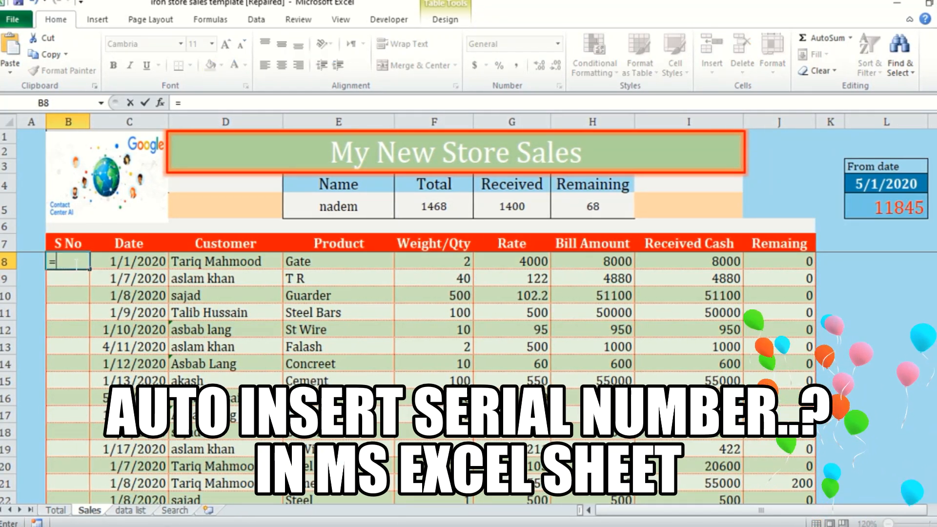
pyautogui.write('if')
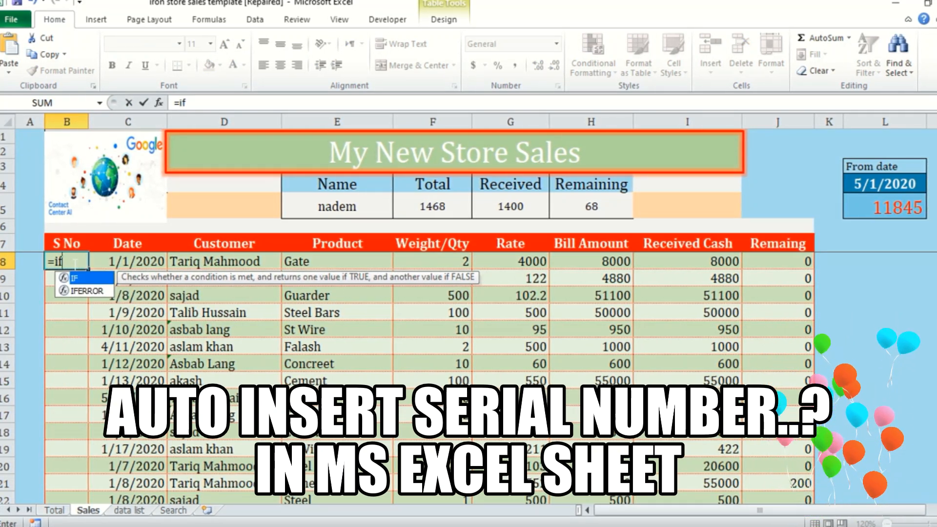
pyautogui.press('Tab')
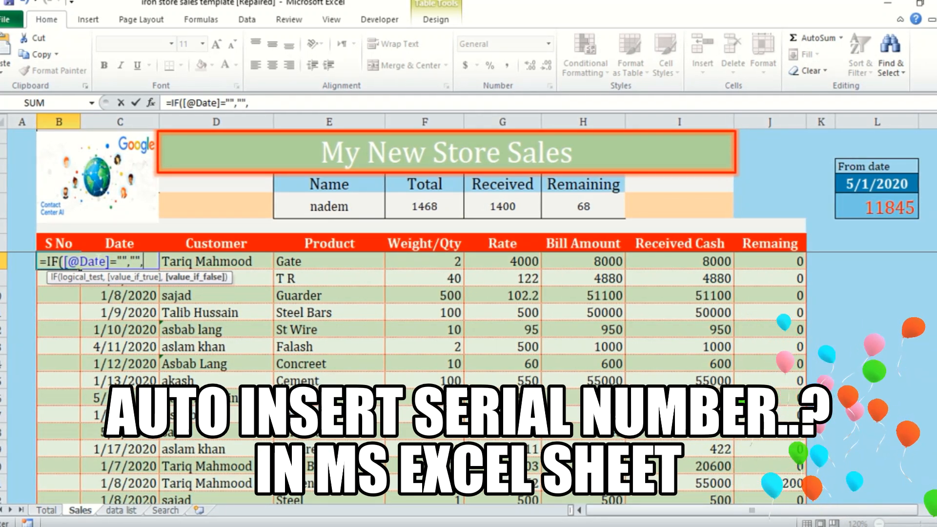
pyautogui.write('row(1')
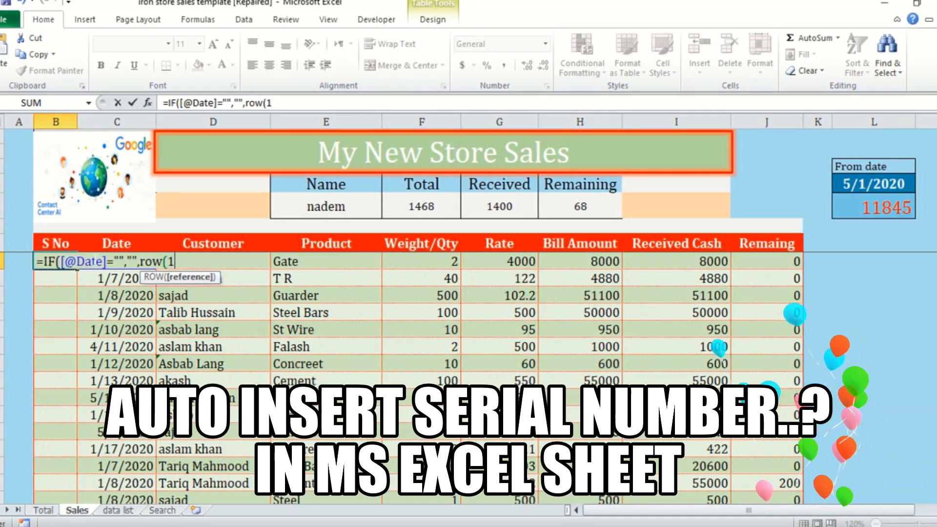
pyautogui.write(':1')
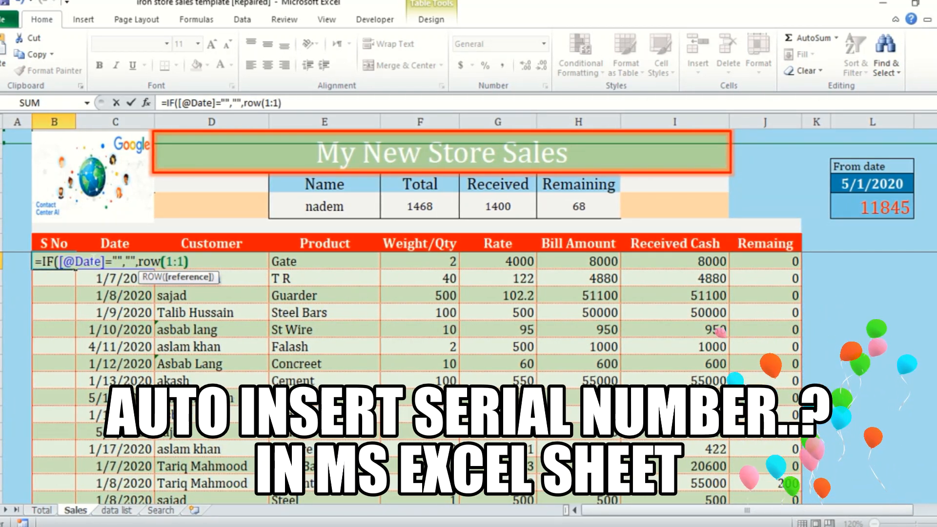
pyautogui.write(')')
pyautogui.press('Return')
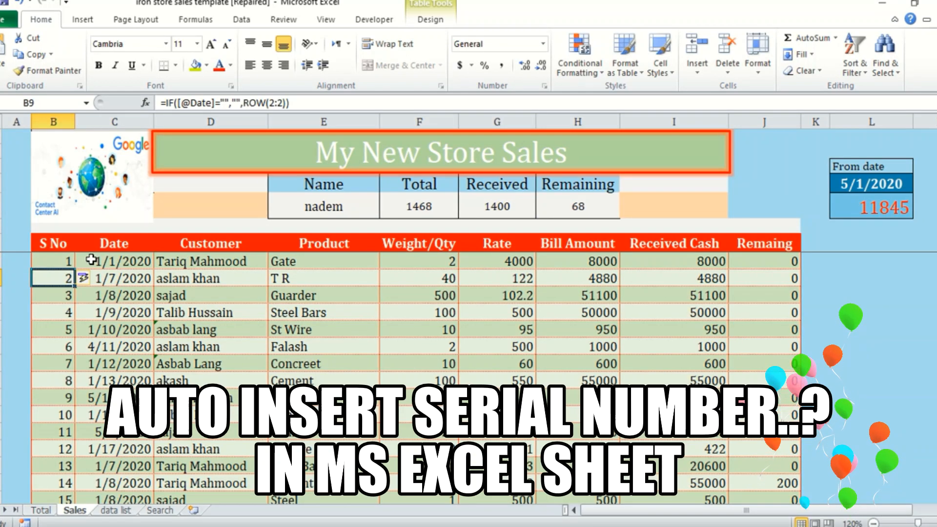
# Step: Examine the serial numbers down the S No column of the sales table against the rows that have dates
pyautogui.click(10, 267)
pyautogui.click(49, 261)
pyautogui.scroll(-15, 54, 293)
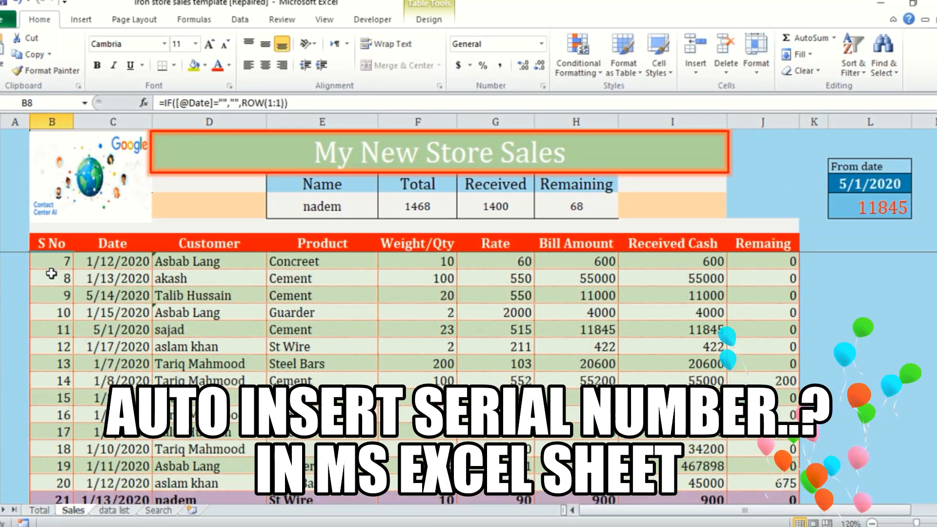
pyautogui.scroll(15, 64, 339)
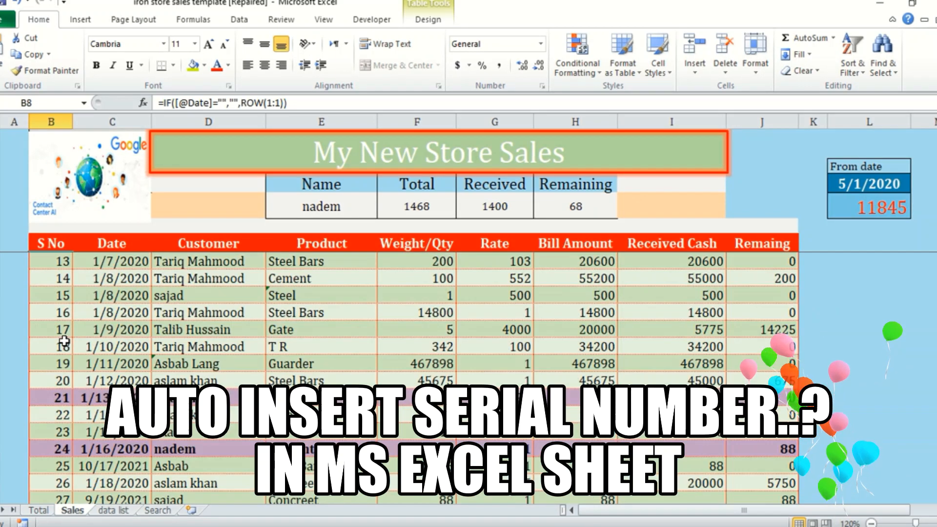
pyautogui.scroll(-4, 73, 329)
pyautogui.scroll(-2, 74, 329)
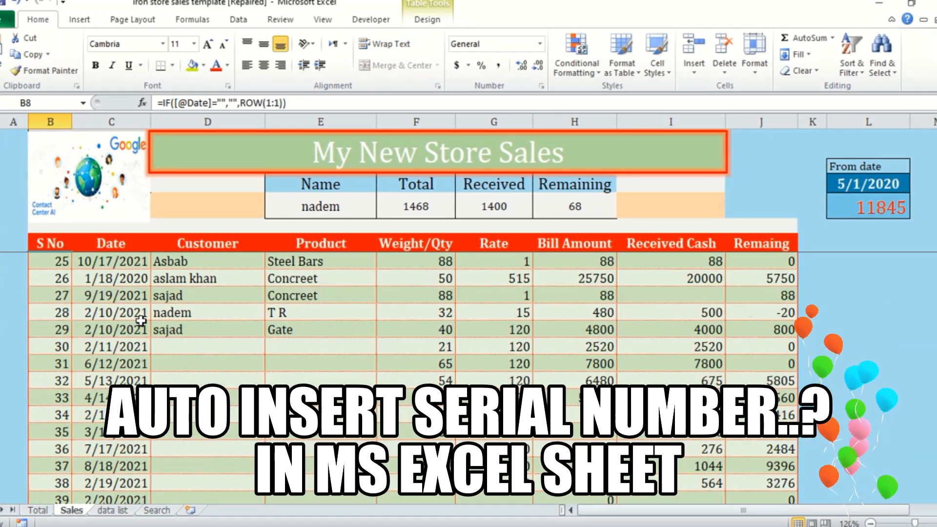
pyautogui.scroll(8, 140, 320)
pyautogui.click(768, 192)
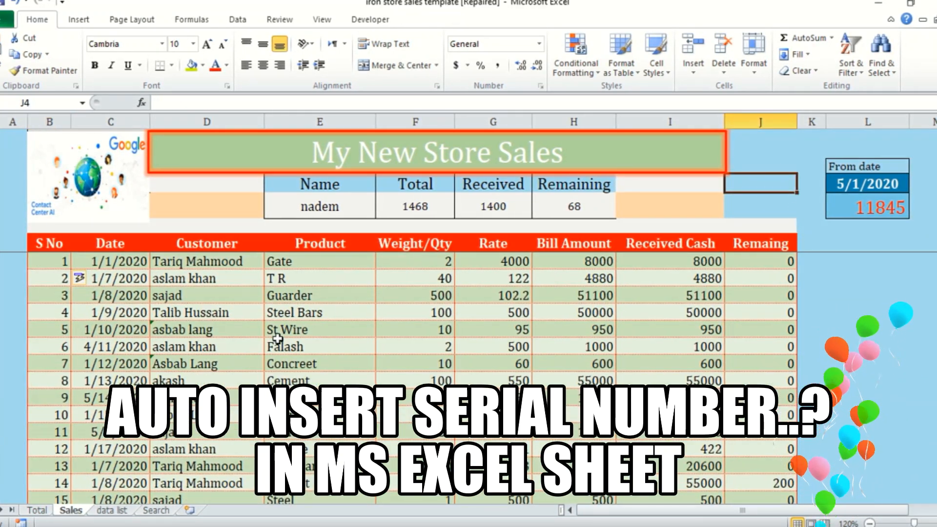